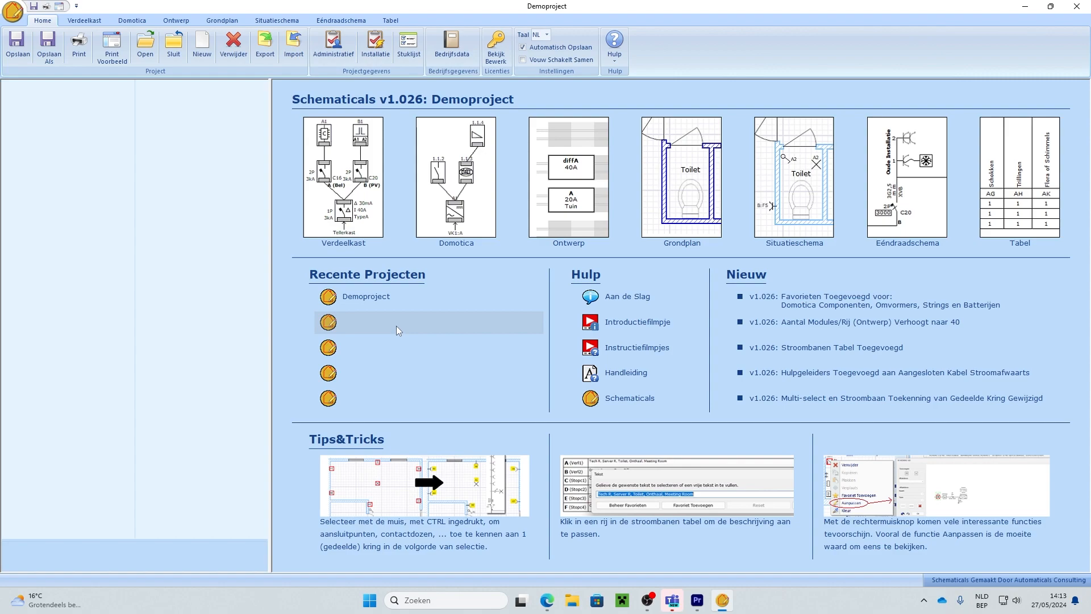
Step: Create a new distribution board (verdeelkast) named VK1
{"action": "left_click", "coordinate": [84, 21]}
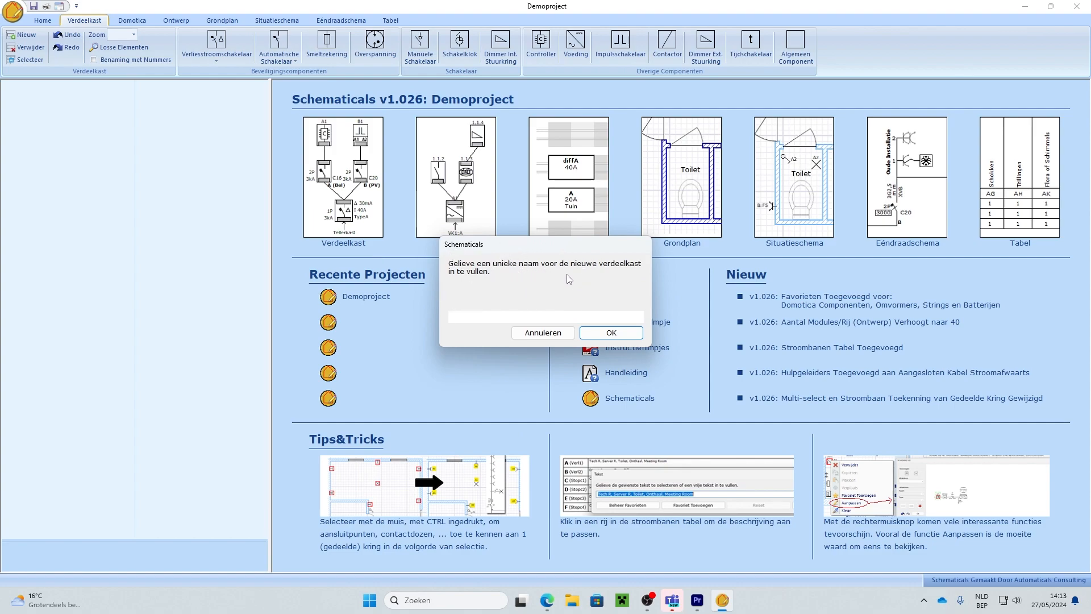
{"action": "type", "text": "VK1"}
{"action": "left_click", "coordinate": [634, 337]}
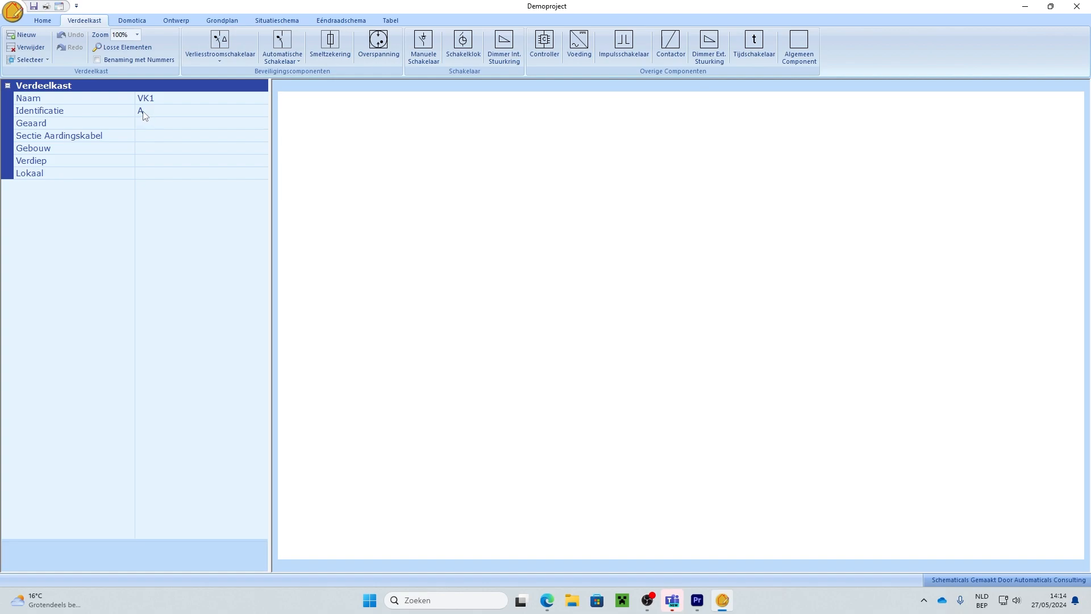
Step: Try VK1 as the board's Identificatie, and restore it to A
{"action": "left_click", "coordinate": [145, 111]}
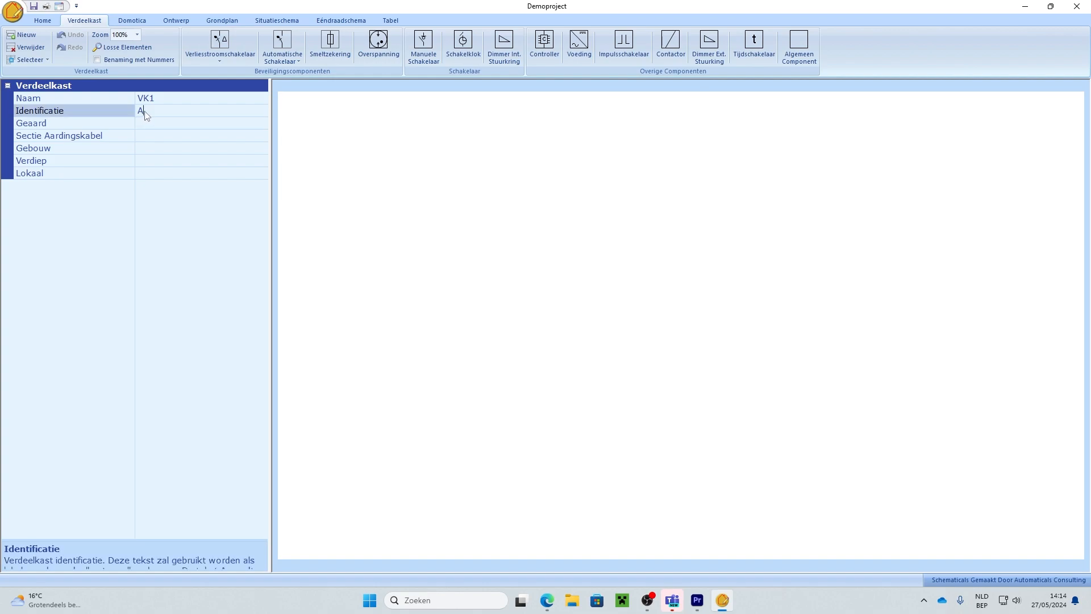
{"action": "type", "text": "A"}
{"action": "key", "text": "BackSpace"}
{"action": "type", "text": "VK1"}
{"action": "key", "text": "BackSpace"}
{"action": "key", "text": "BackSpace"}
{"action": "key", "text": "BackSpace"}
{"action": "type", "text": "A"}
Step: Set the distribution board's Gebouw to Woning and its Verdiep to -1
{"action": "left_click", "coordinate": [262, 147]}
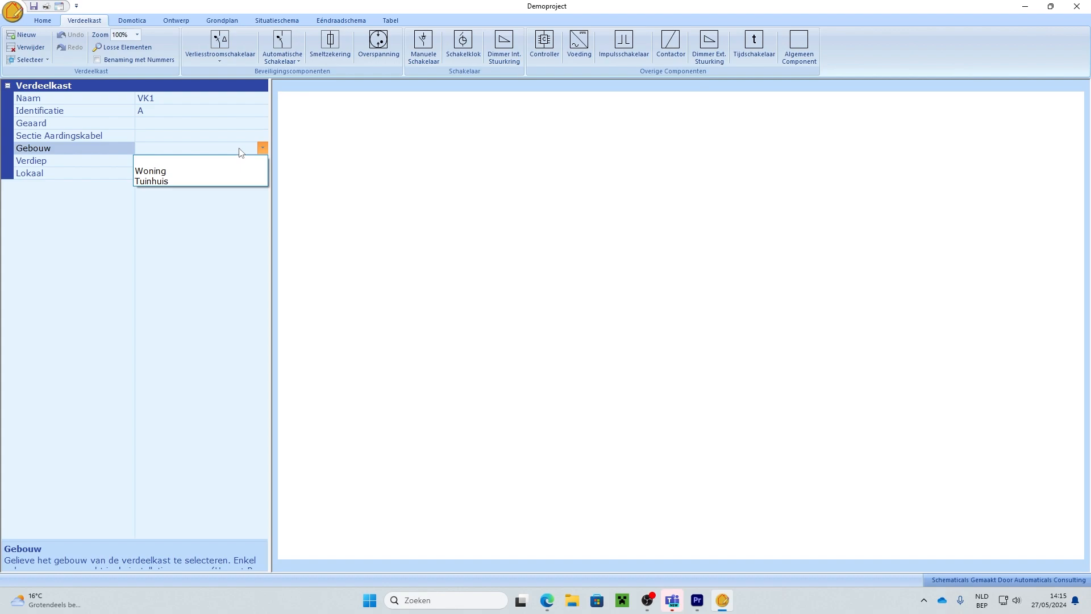
{"action": "left_click", "coordinate": [160, 171]}
{"action": "left_click", "coordinate": [206, 163]}
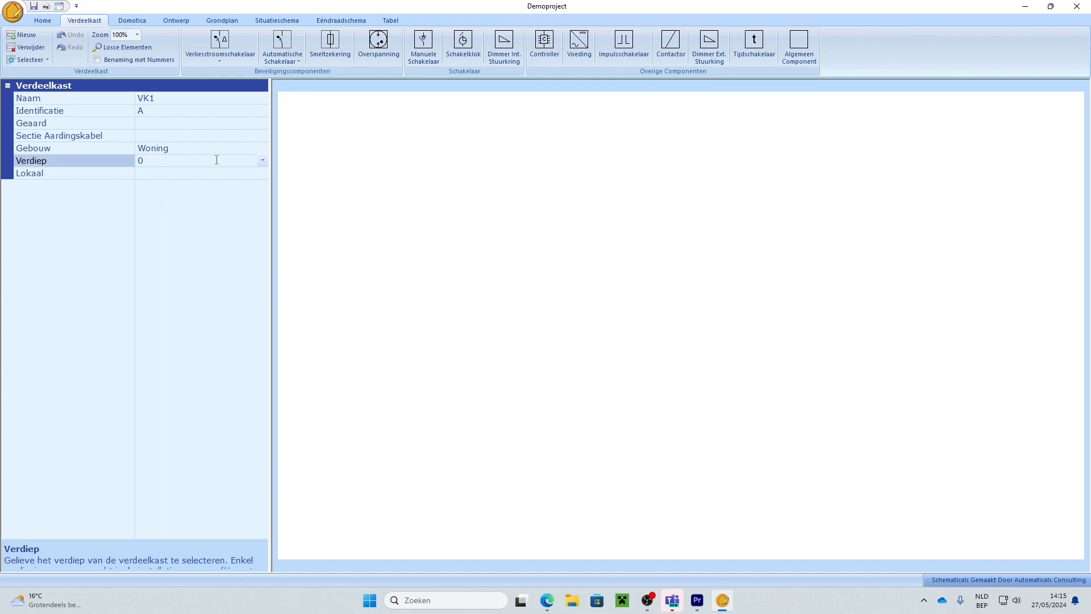
{"action": "left_click", "coordinate": [263, 160]}
{"action": "left_click", "coordinate": [200, 173]}
Step: Place a Verliesstroomschakelaar connected to the Tellerkast and position it in the lower left-centre part of the drawing sheet
{"action": "left_click", "coordinate": [220, 38]}
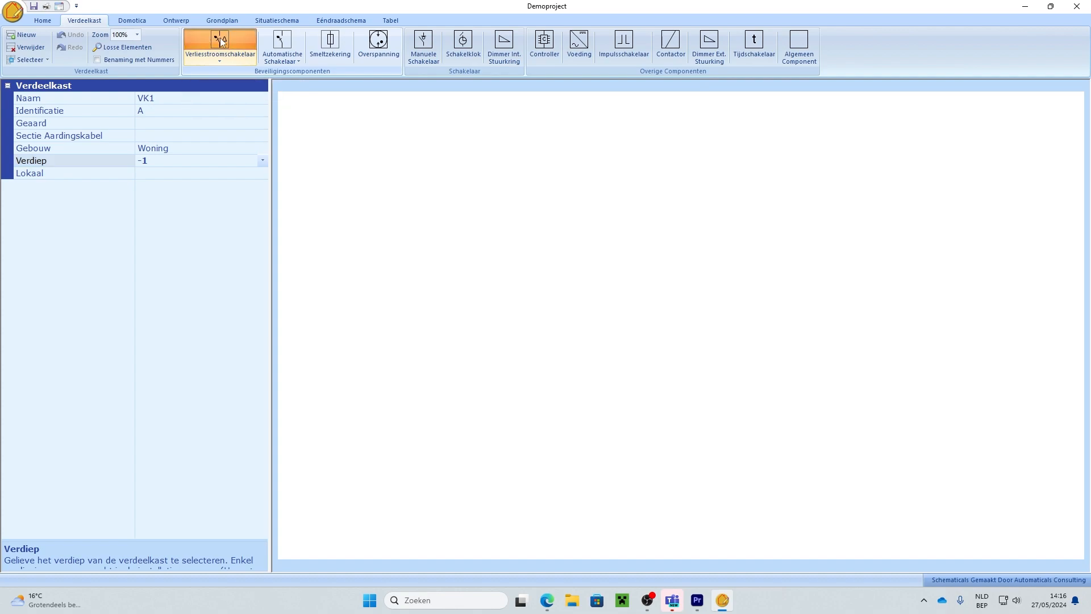
{"action": "left_click", "coordinate": [456, 396]}
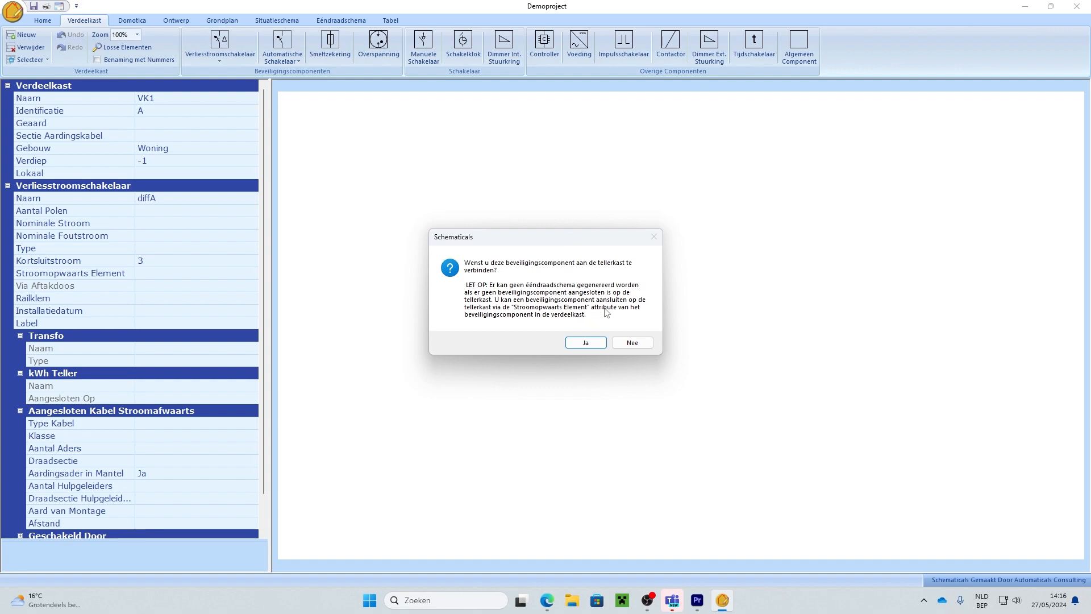
{"action": "left_click", "coordinate": [597, 343]}
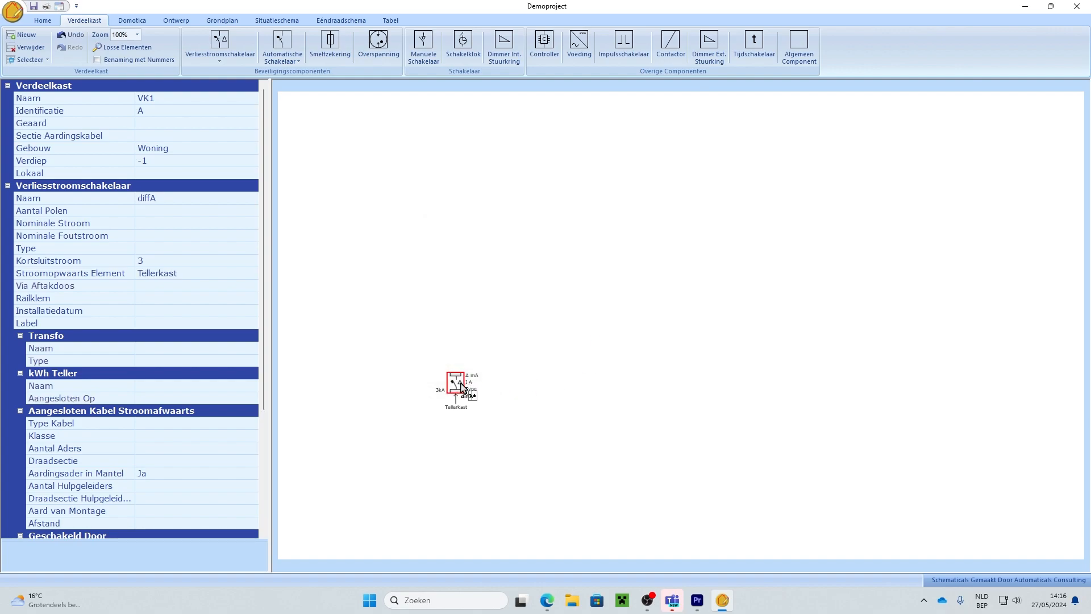
{"action": "left_click_drag", "start_coordinate": [461, 386], "coordinate": [438, 423]}
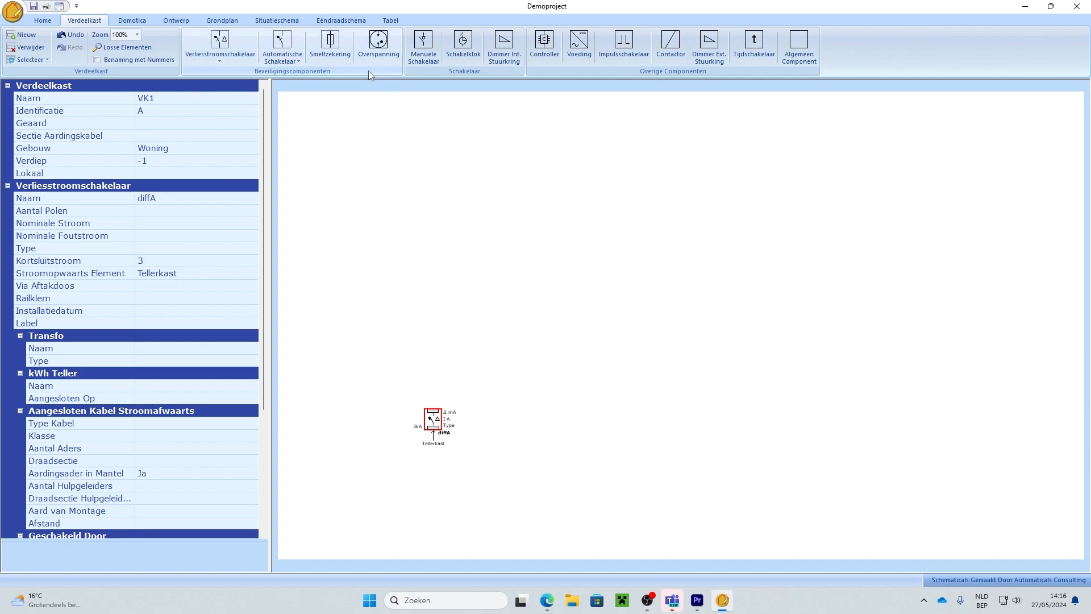
{"action": "left_click_drag", "start_coordinate": [432, 420], "coordinate": [429, 432]}
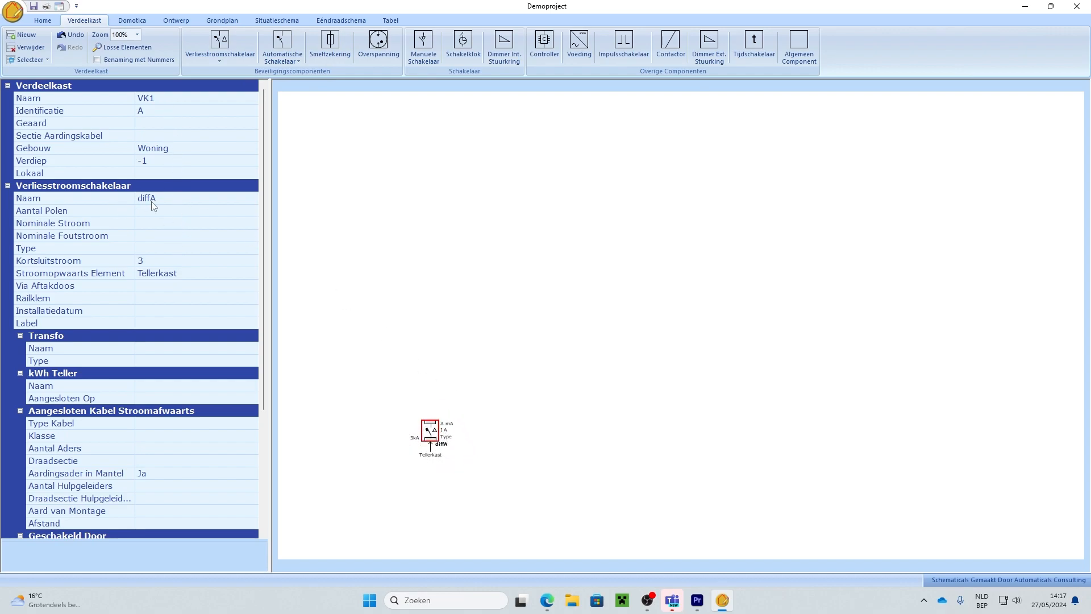
Step: Widen the value column of the component properties so the full Installatiedatum options can be read
{"action": "scroll", "coordinate": [168, 520], "scroll_direction": "down", "scroll_amount": 3}
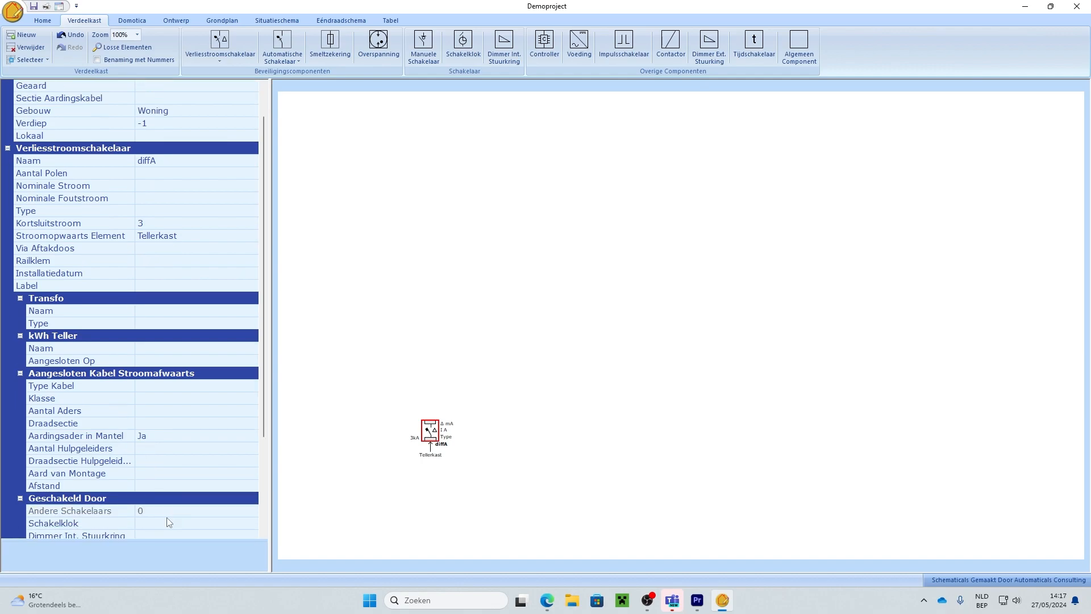
{"action": "scroll", "coordinate": [188, 393], "scroll_direction": "up", "scroll_amount": 2}
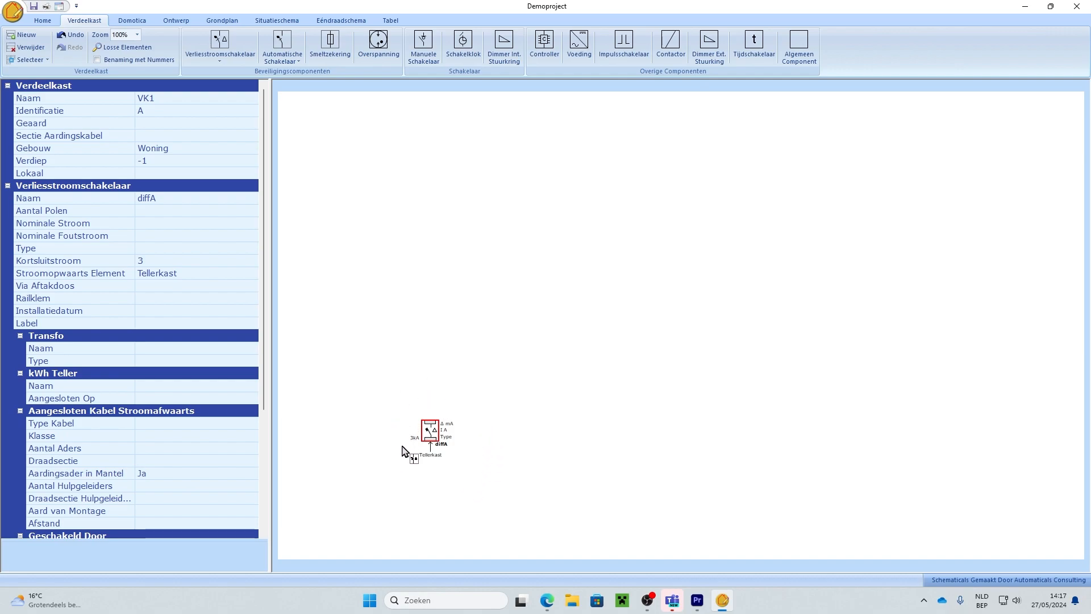
{"action": "scroll", "coordinate": [180, 211], "scroll_direction": "down", "scroll_amount": 1}
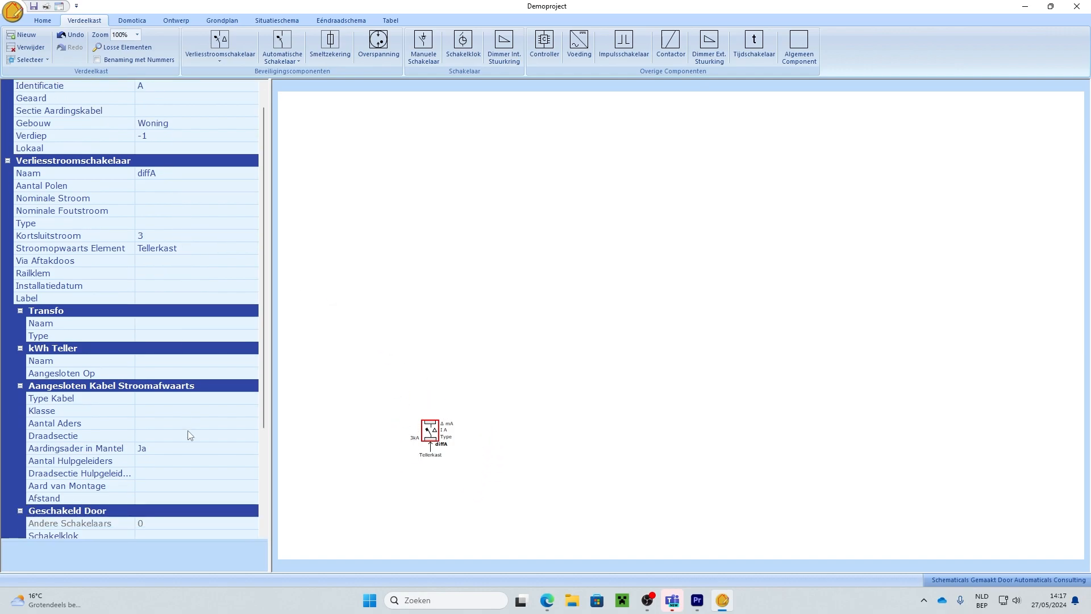
{"action": "scroll", "coordinate": [218, 277], "scroll_direction": "down", "scroll_amount": 5}
{"action": "scroll", "coordinate": [218, 277], "scroll_direction": "up", "scroll_amount": 7}
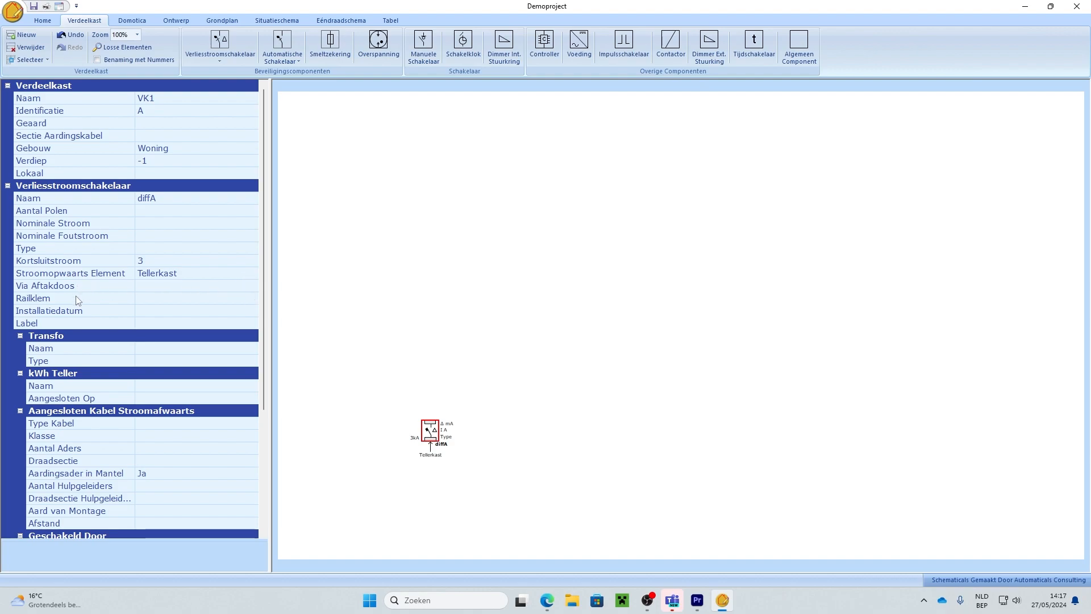
{"action": "left_click", "coordinate": [152, 312]}
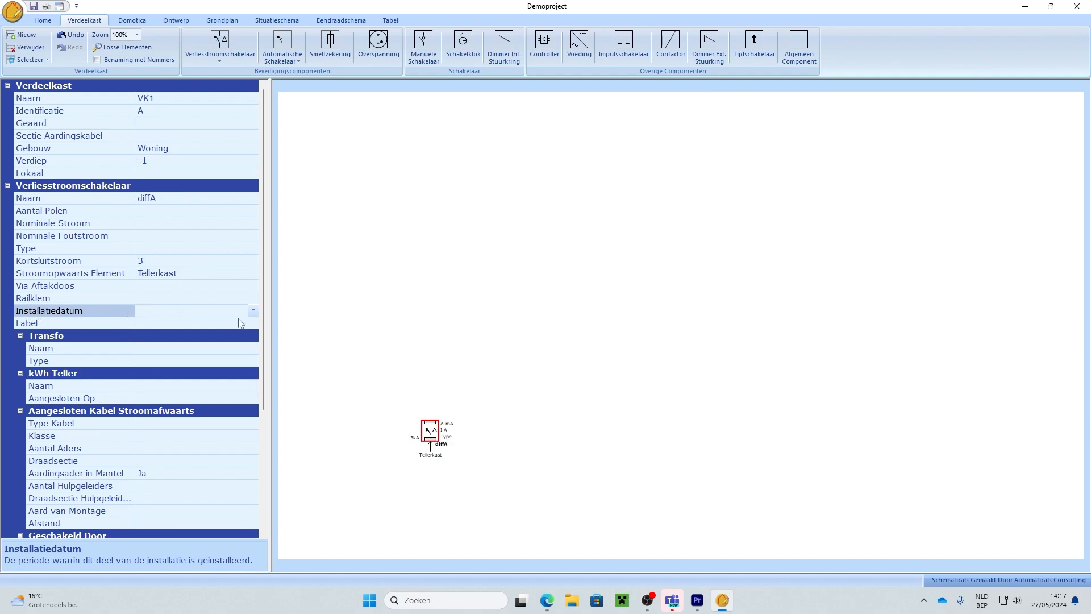
{"action": "left_click", "coordinate": [252, 310]}
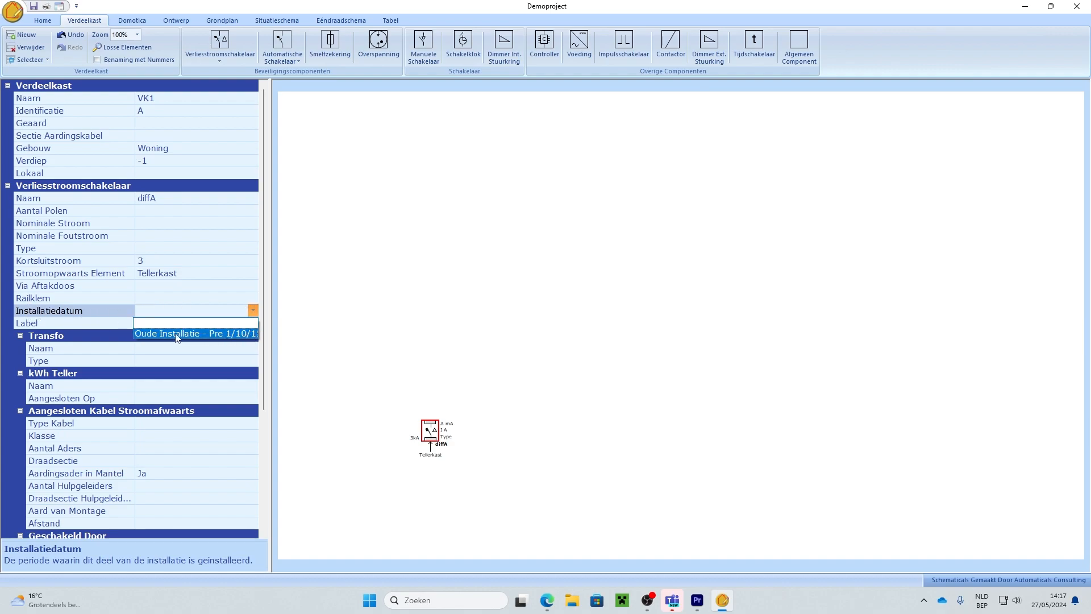
{"action": "left_click", "coordinate": [144, 310]}
{"action": "left_click_drag", "start_coordinate": [134, 309], "coordinate": [100, 309]}
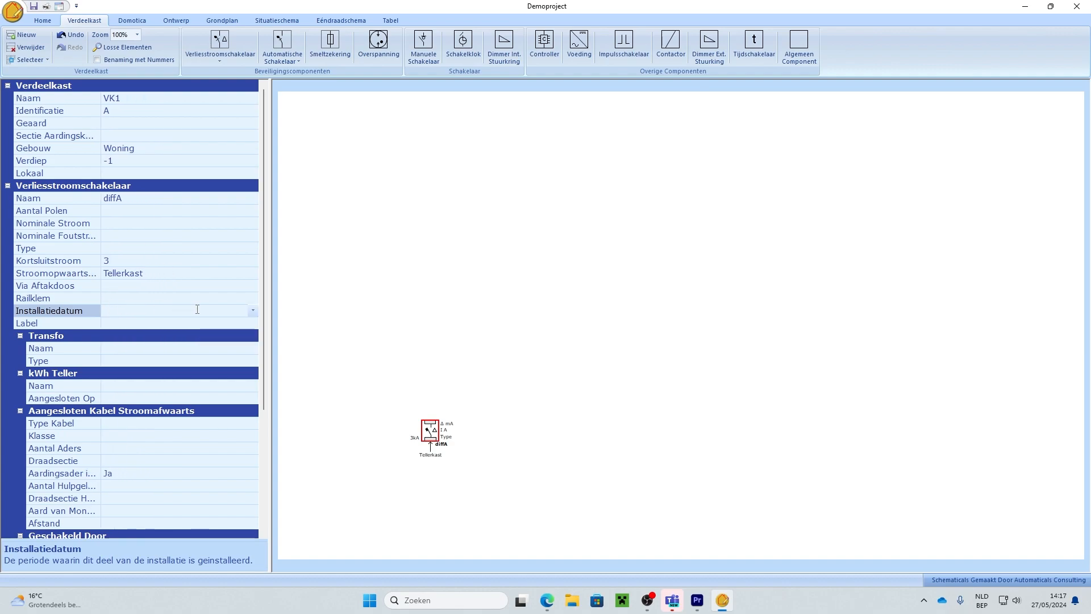
Step: Set the Verliesstroomschakelaar's Installatiedatum to Oude Installatie - Pre 1/10/1981
{"action": "left_click", "coordinate": [253, 312]}
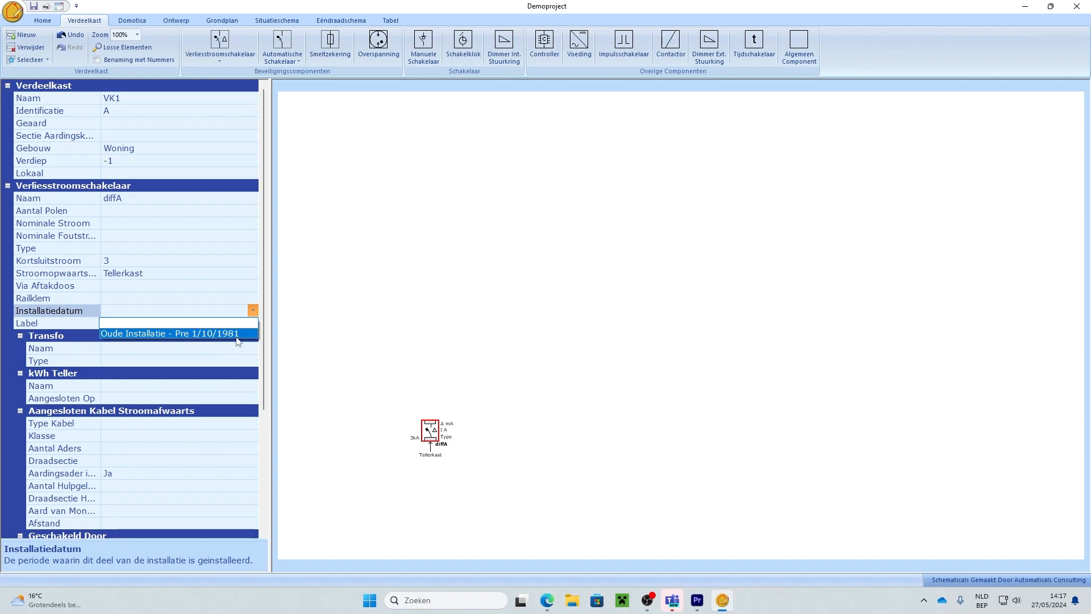
{"action": "left_click", "coordinate": [233, 332]}
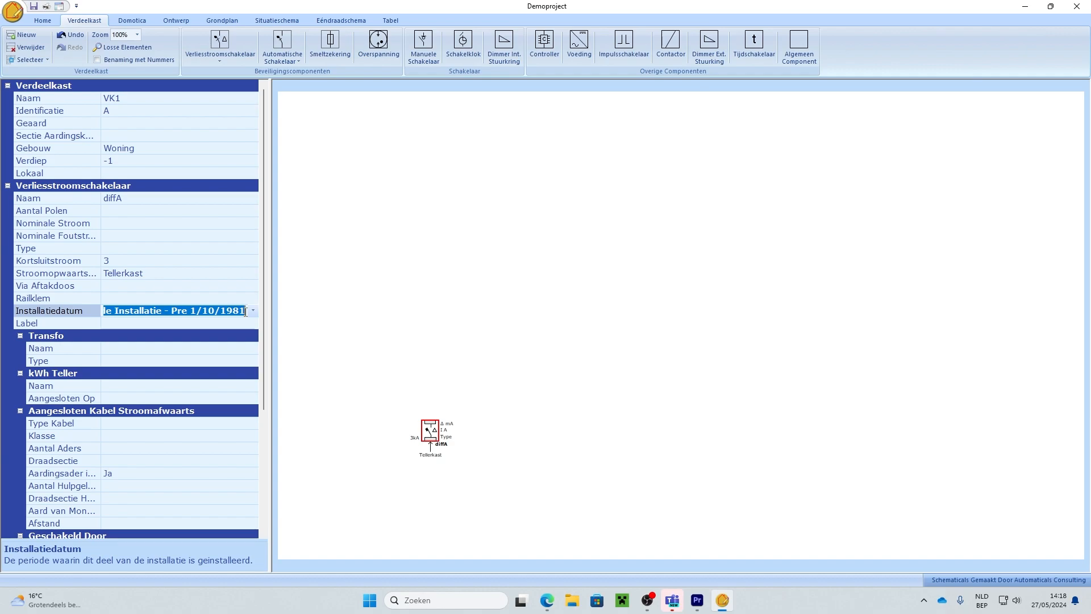
{"action": "key", "text": "BackSpace"}
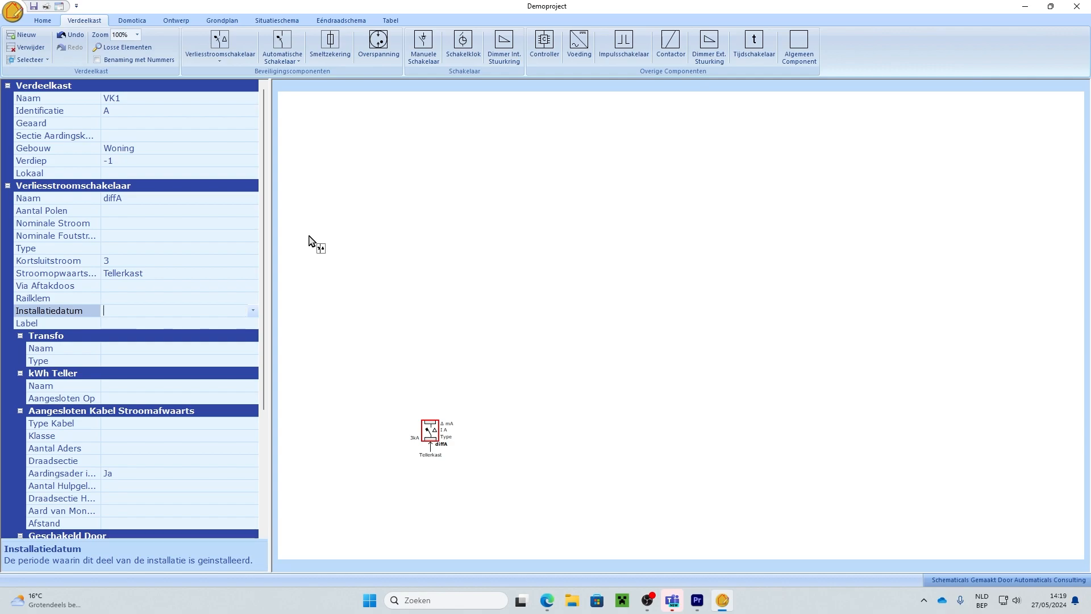
{"action": "left_click", "coordinate": [253, 311]}
{"action": "left_click", "coordinate": [249, 334]}
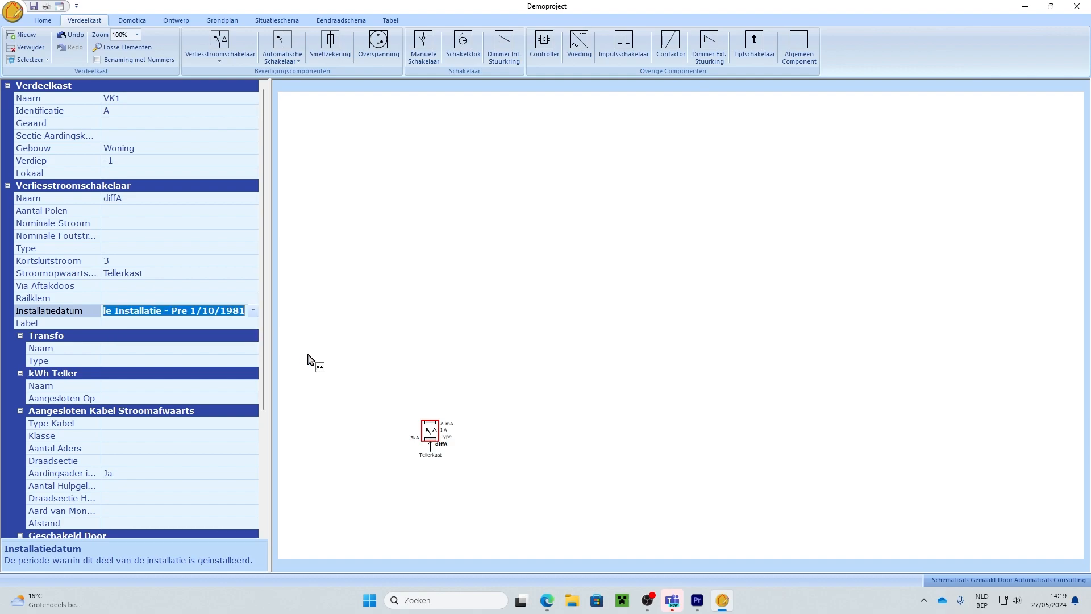
Step: Give the Verliesstroomschakelaar the label hoofdverl and move its symbol slightly lower on the sheet
{"action": "left_click", "coordinate": [80, 327]}
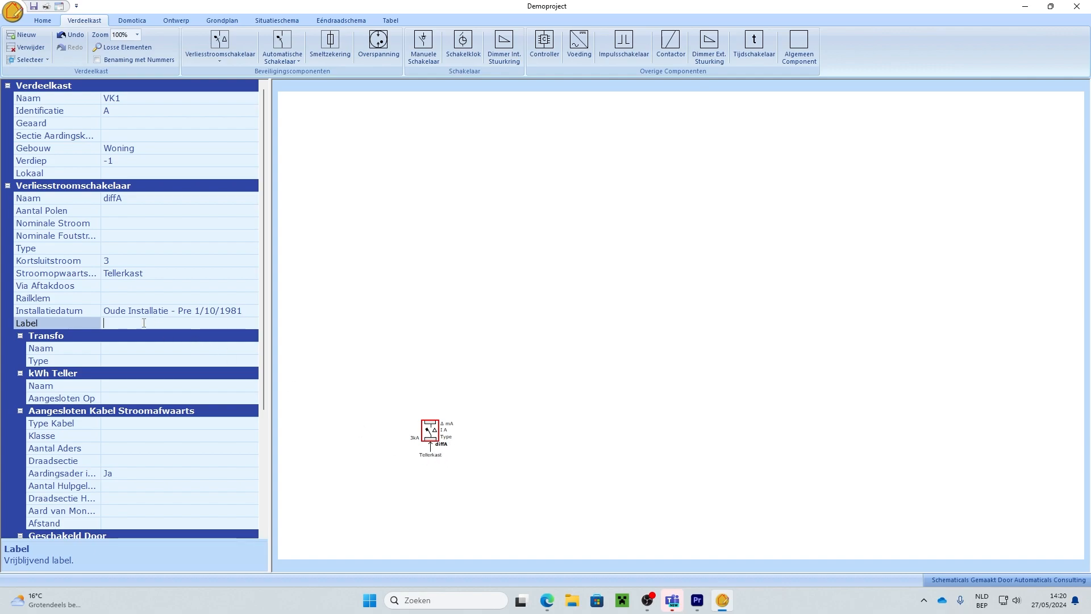
{"action": "type", "text": "ofdverl"}
{"action": "key", "text": "Return"}
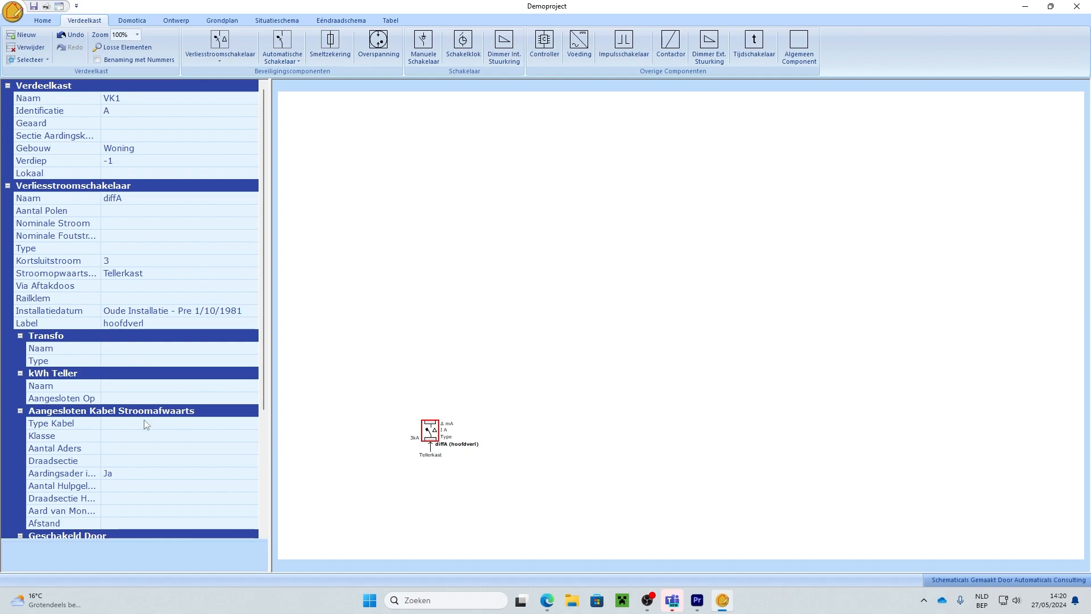
{"action": "scroll", "coordinate": [146, 424], "scroll_direction": "down", "scroll_amount": 5}
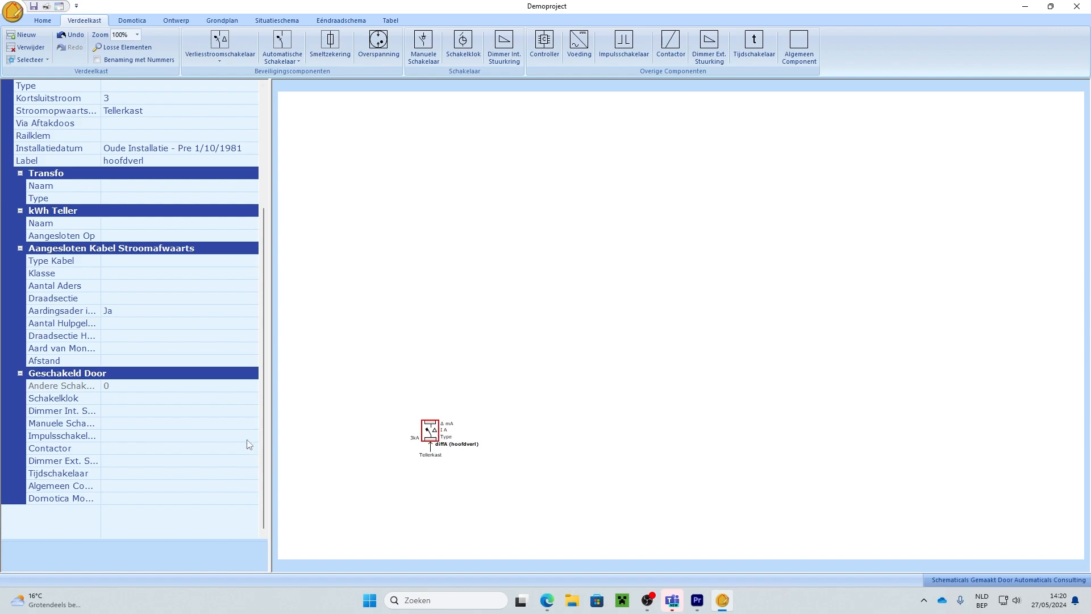
{"action": "scroll", "coordinate": [221, 447], "scroll_direction": "up", "scroll_amount": 5}
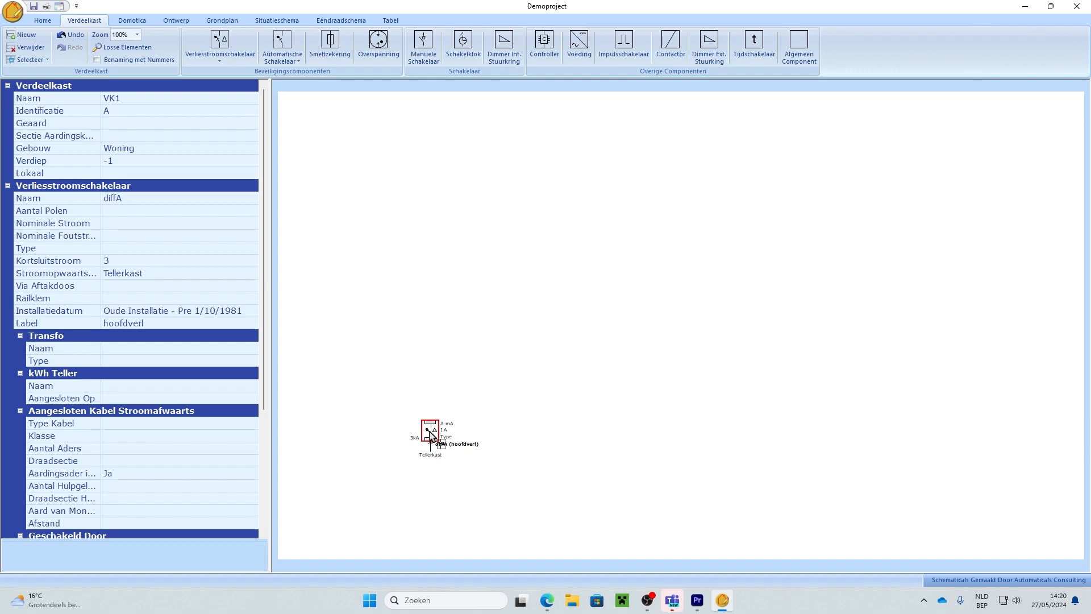
{"action": "mouse_move", "coordinate": [431, 432]}
{"action": "left_mouse_down"}
{"action": "mouse_move", "coordinate": [451, 414]}
{"action": "mouse_move", "coordinate": [487, 472]}
{"action": "mouse_move", "coordinate": [401, 472]}
{"action": "mouse_move", "coordinate": [437, 440]}
{"action": "left_mouse_up"}
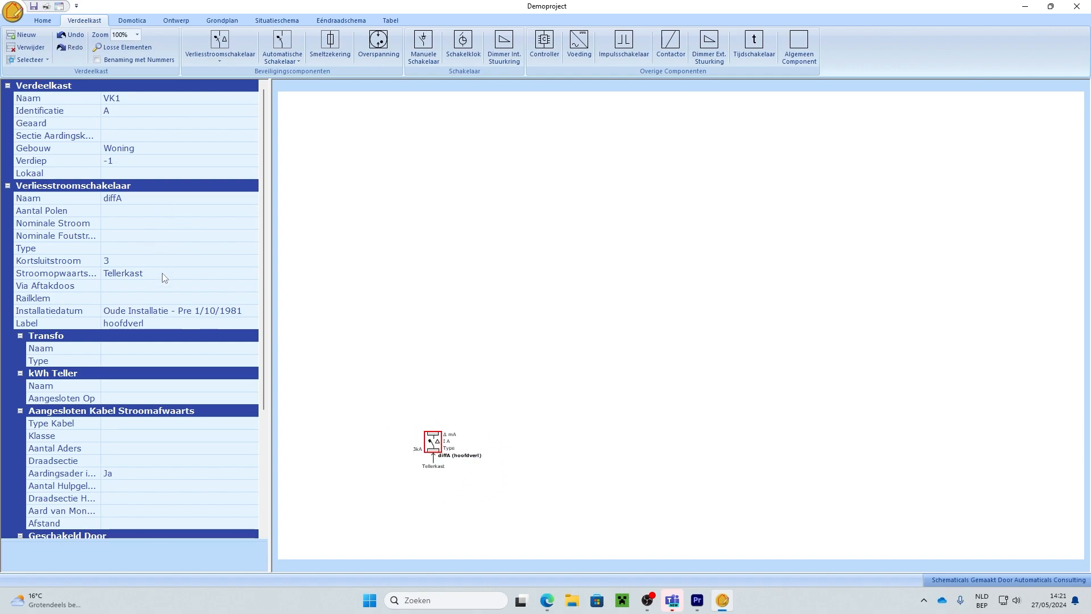
Step: Set the Verliesstroomschakelaar to 2P, Nominale Stroom 40, Nominale Foutstroom 300, Type A and Kortsluitstroom 3
{"action": "left_click", "coordinate": [159, 215]}
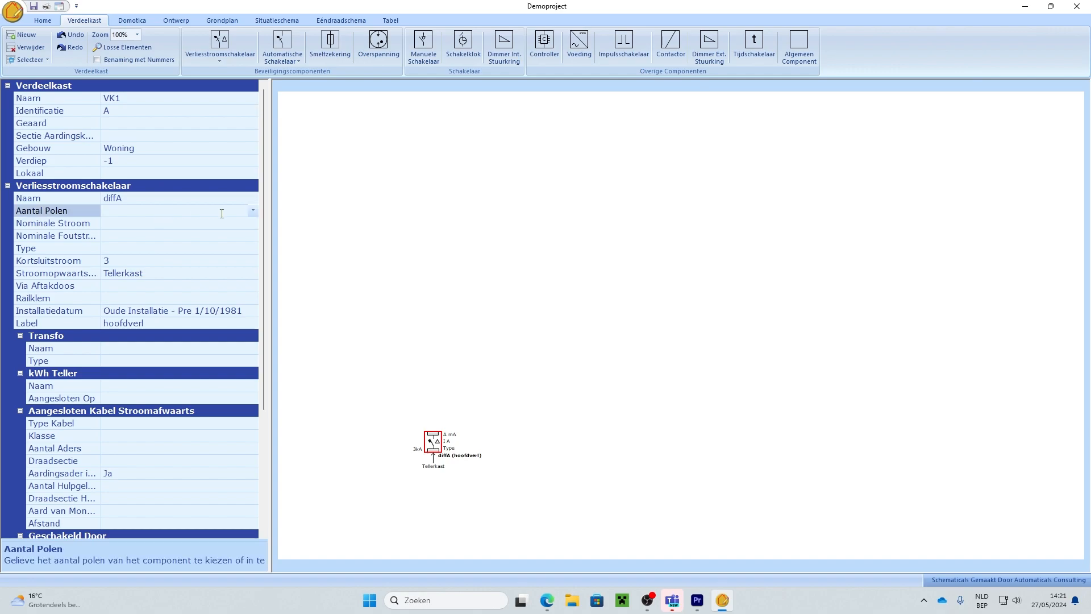
{"action": "left_click", "coordinate": [252, 211]}
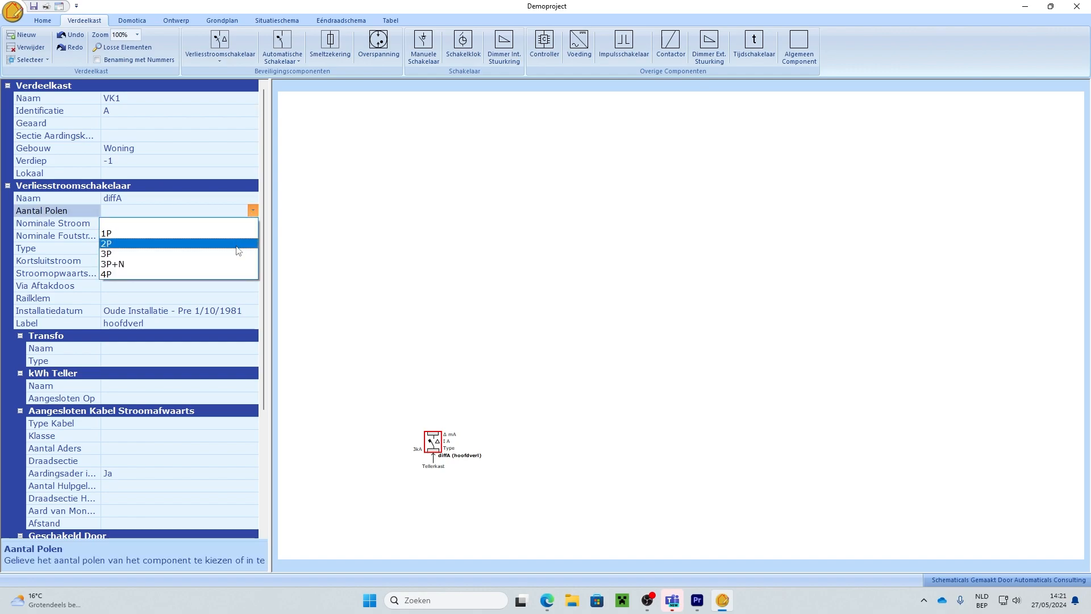
{"action": "left_click", "coordinate": [237, 245]}
{"action": "left_click", "coordinate": [253, 223]}
{"action": "left_click", "coordinate": [244, 257]}
{"action": "left_click", "coordinate": [253, 235]}
{"action": "left_click", "coordinate": [241, 284]}
{"action": "left_click", "coordinate": [251, 248]}
{"action": "left_click", "coordinate": [251, 270]}
{"action": "left_click", "coordinate": [252, 261]}
{"action": "left_click", "coordinate": [239, 285]}
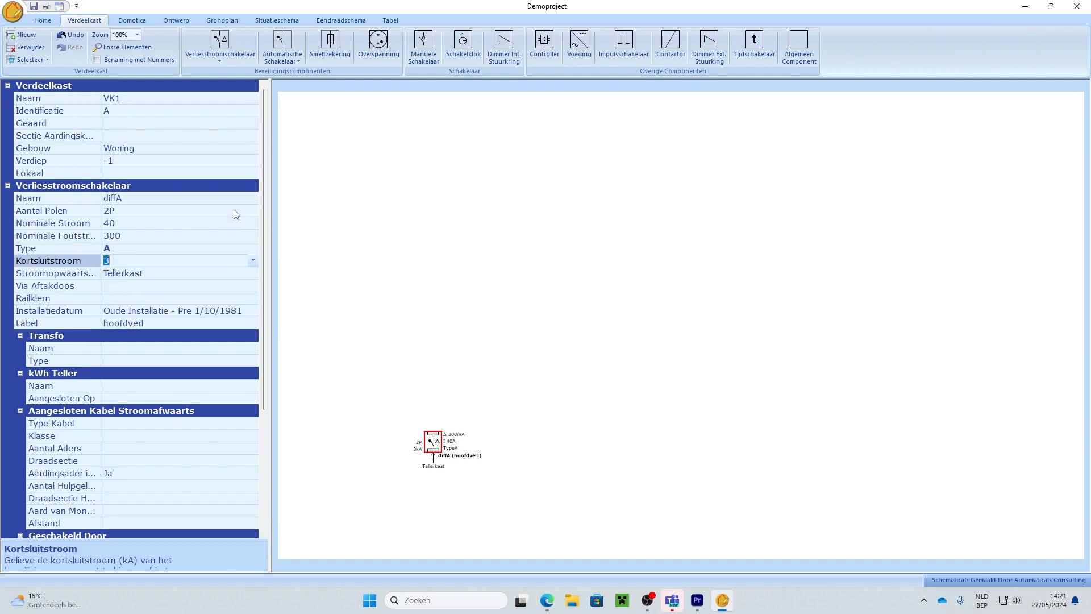
Step: Define the downstream cable as Type Kabel XVB, Klasse Cca, Aantal Aders 3 and Draadsectie 10
{"action": "scroll", "coordinate": [211, 341], "scroll_direction": "down", "scroll_amount": 3}
{"action": "left_click", "coordinate": [253, 310]}
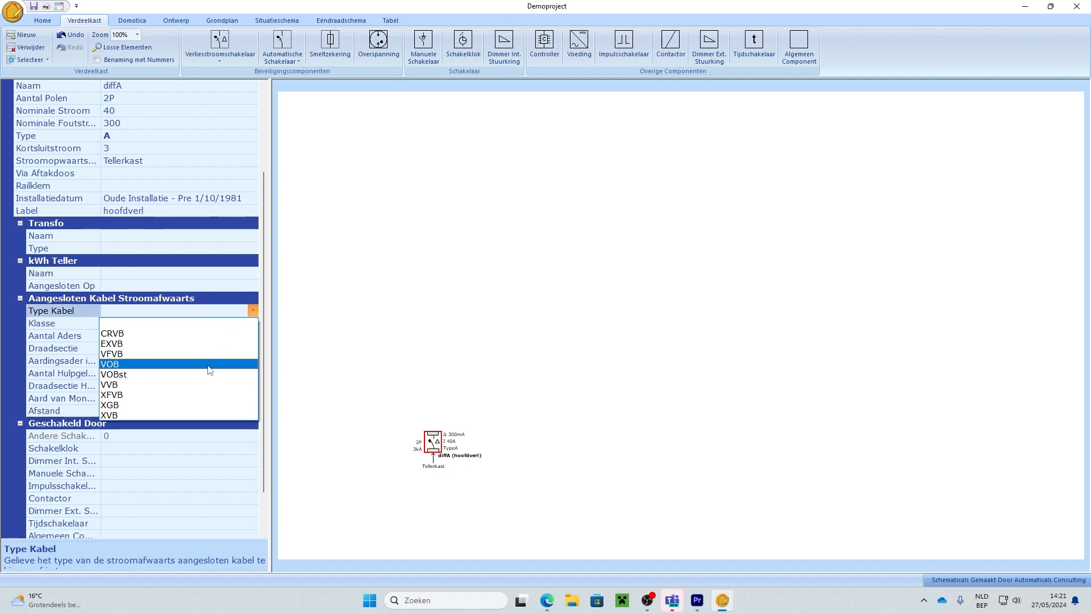
{"action": "left_click", "coordinate": [208, 415]}
{"action": "left_click", "coordinate": [253, 323]}
{"action": "left_click", "coordinate": [246, 353]}
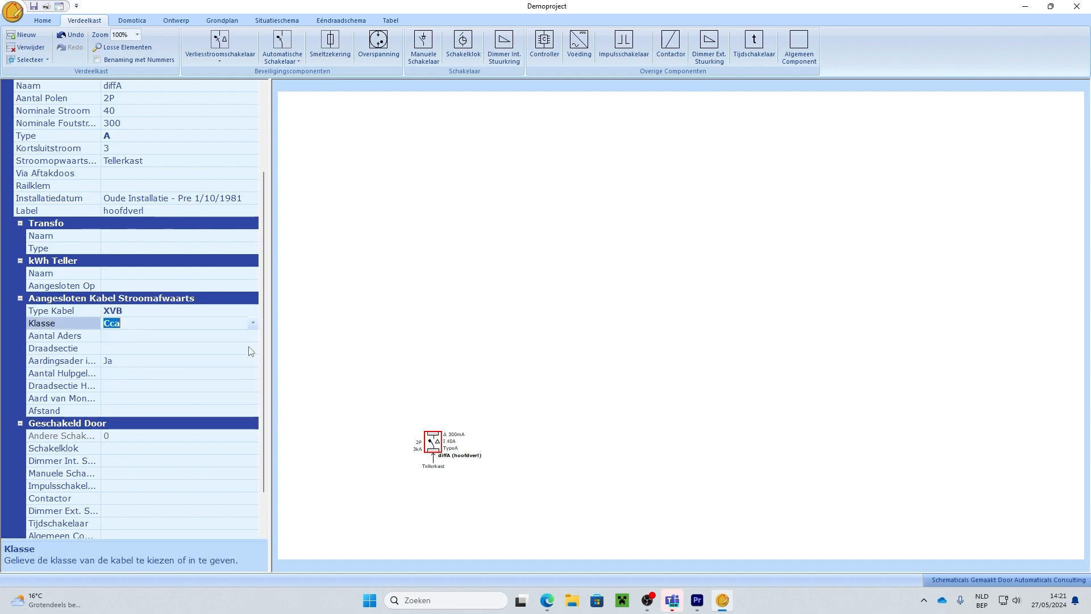
{"action": "left_click", "coordinate": [253, 335]}
{"action": "left_click", "coordinate": [238, 369]}
{"action": "left_click", "coordinate": [235, 419]}
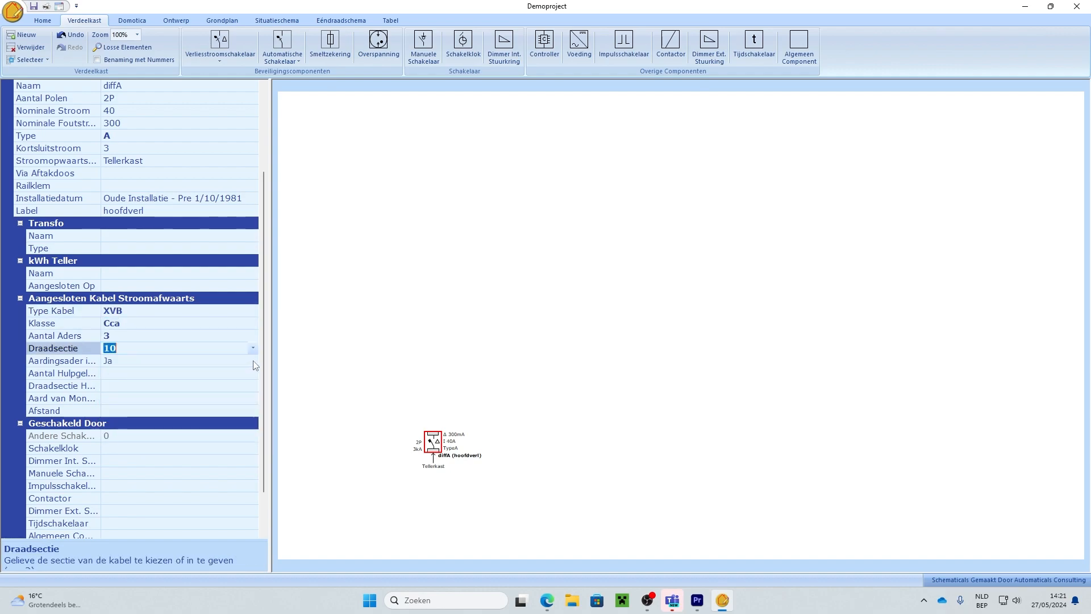
{"action": "left_click", "coordinate": [233, 386]}
Step: Set the downstream cable's Aard van Montage to In Muur and its Afstand to 2 m
{"action": "left_click", "coordinate": [256, 398]}
{"action": "left_click", "coordinate": [238, 441]}
{"action": "left_click", "coordinate": [255, 411]}
{"action": "type", "text": "2"}
{"action": "left_click", "coordinate": [417, 452]}
Step: Save the configured Verliesstroomschakelaar as a favourite named Hoofddiff 300mA 40A
{"action": "scroll", "coordinate": [208, 338], "scroll_direction": "up", "scroll_amount": 1}
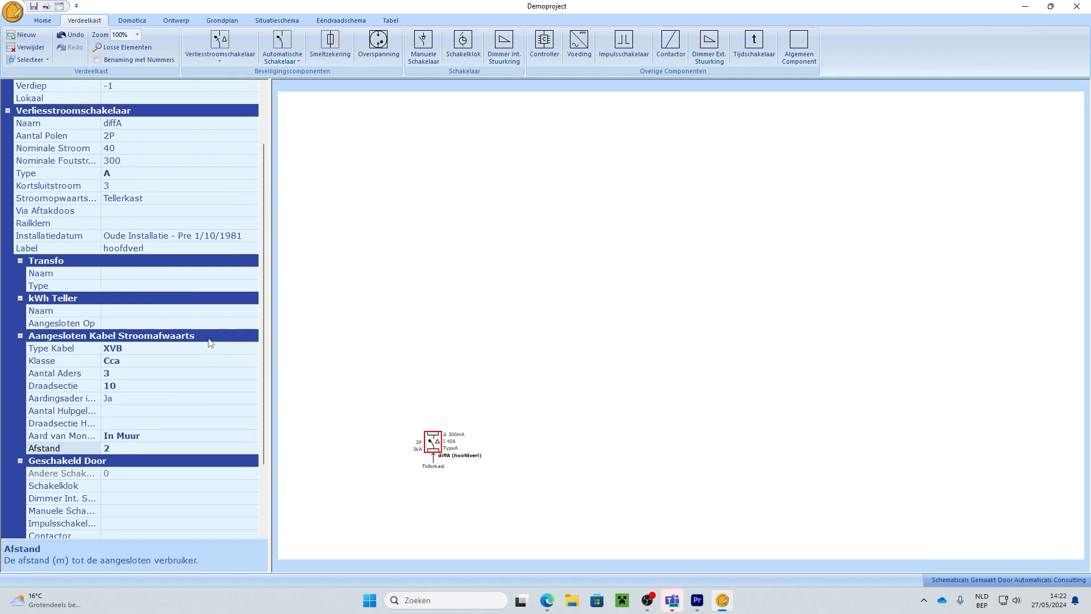
{"action": "scroll", "coordinate": [142, 250], "scroll_direction": "up", "scroll_amount": 1}
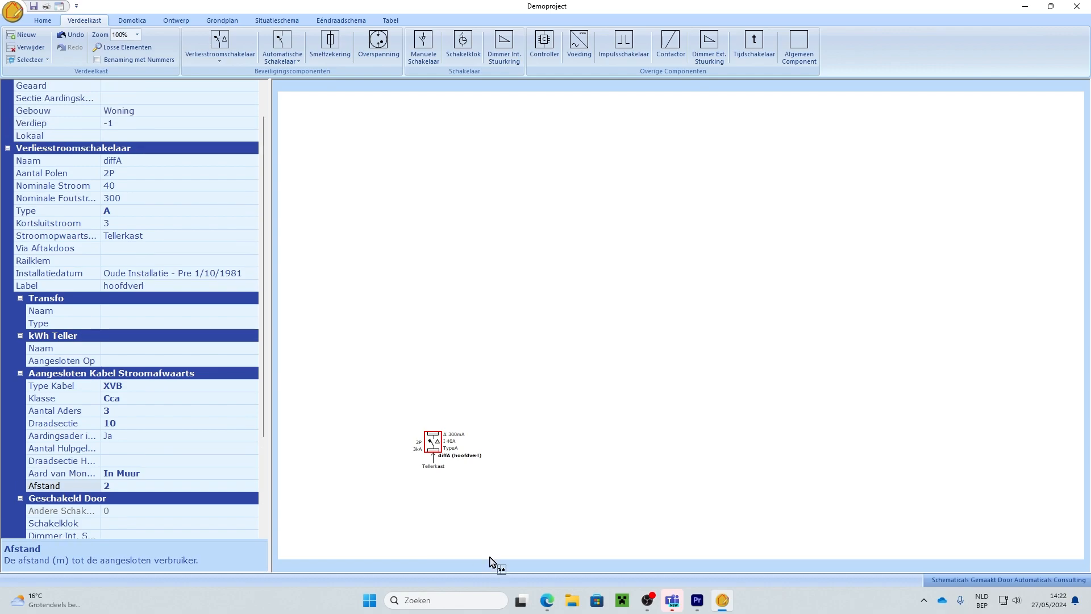
{"action": "right_click", "coordinate": [433, 443]}
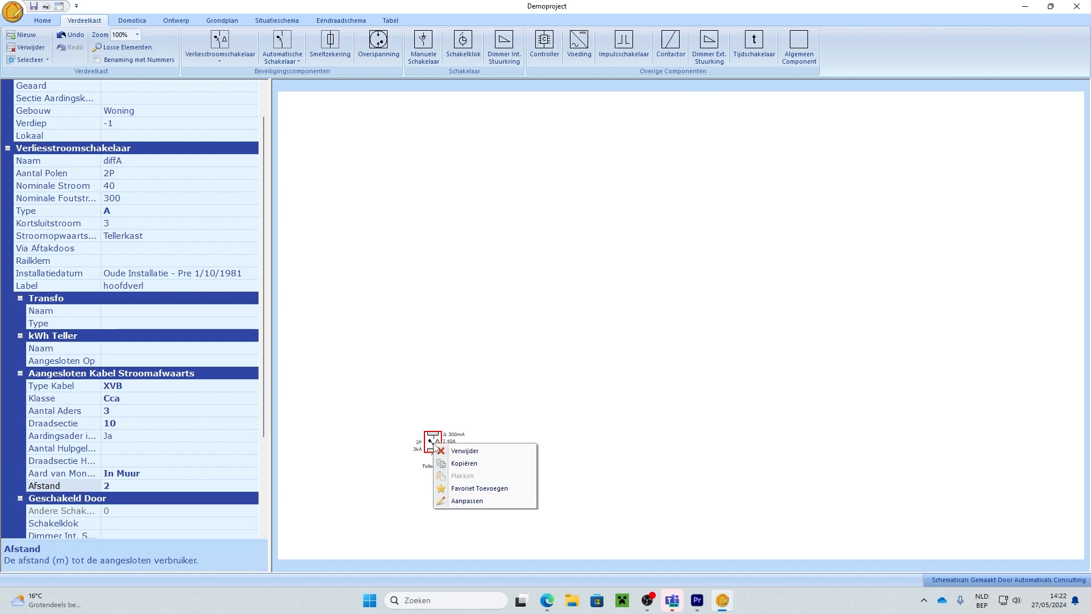
{"action": "left_click", "coordinate": [485, 489]}
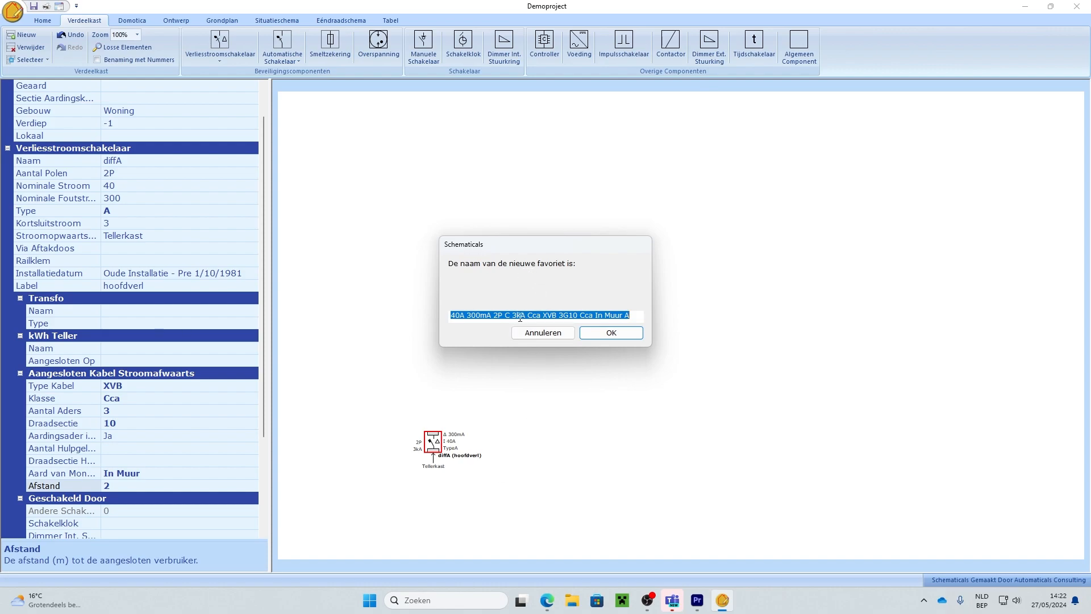
{"action": "type", "text": "Hoofddiff"}
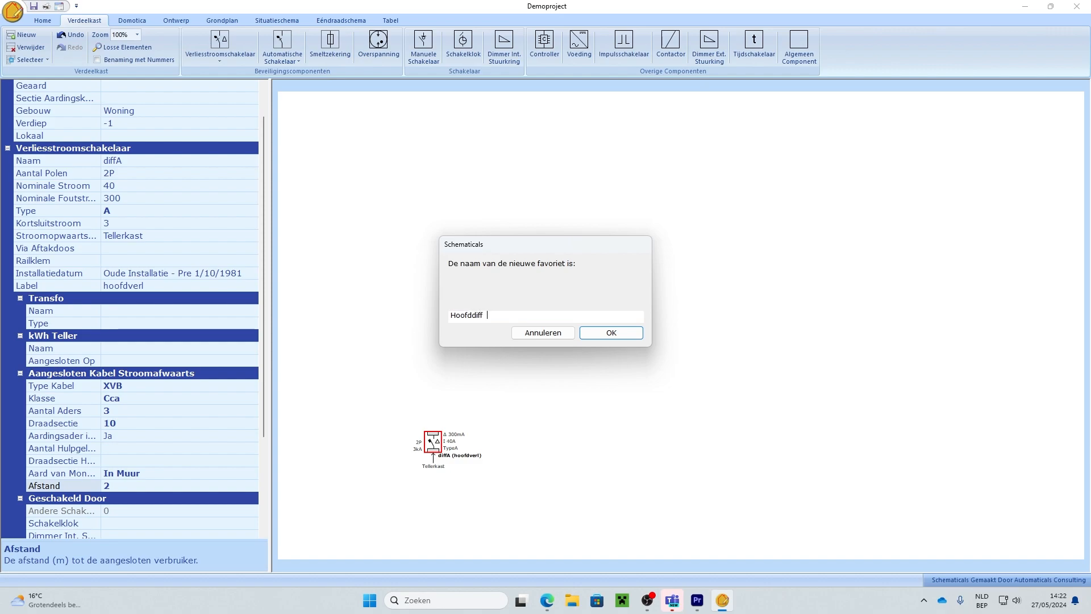
{"action": "type", "text": "  300mA 40A"}
{"action": "left_click", "coordinate": [630, 338]}
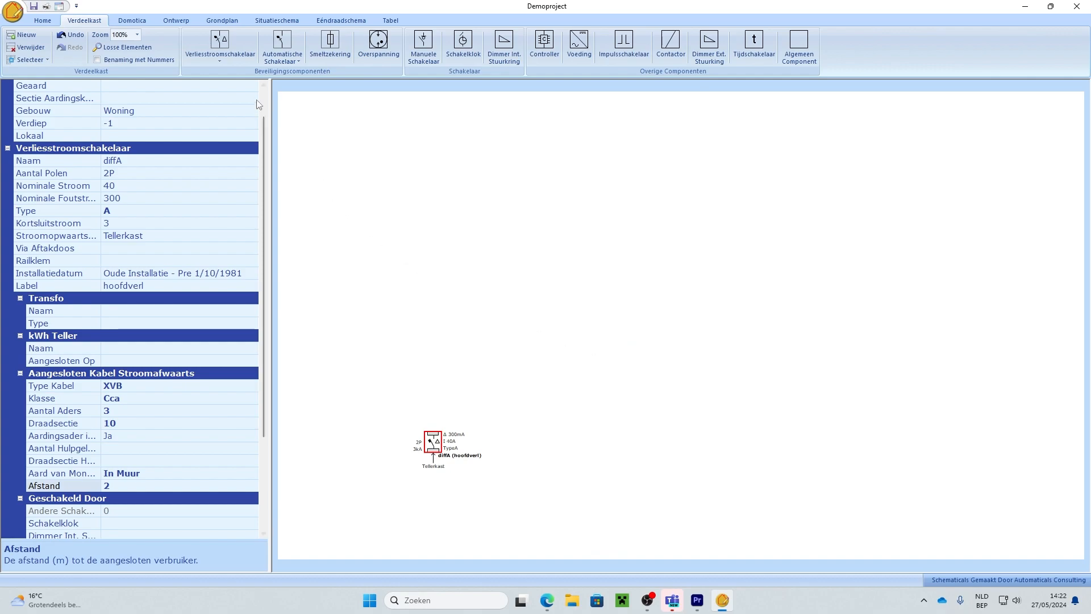
Step: Place a second Verliesstroomschakelaar on the sheet from the Hoofddiff 300mA 40A favourite and delete it again
{"action": "left_click", "coordinate": [220, 60]}
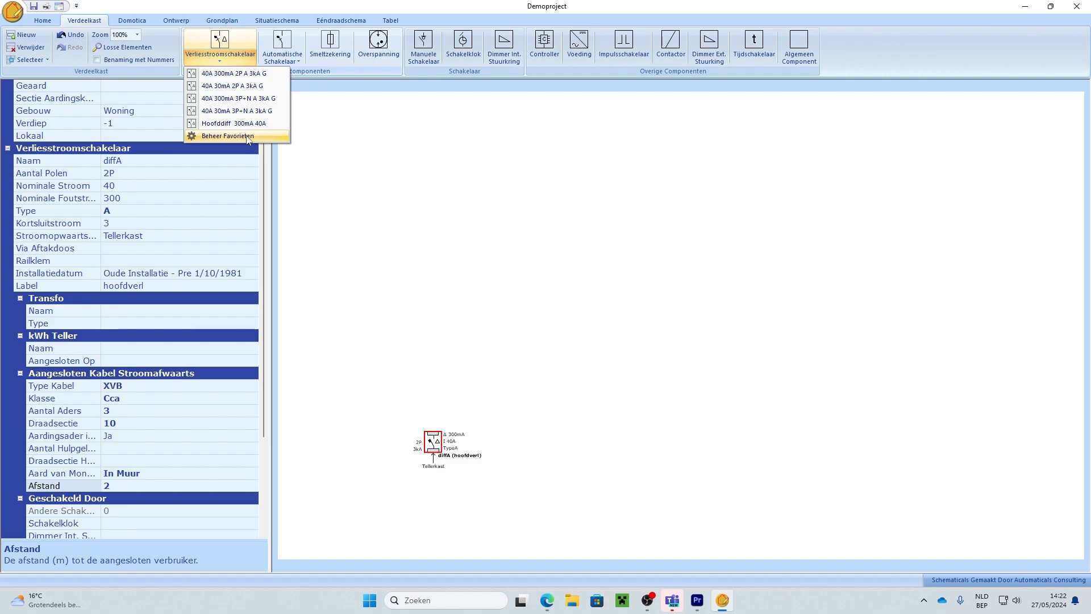
{"action": "left_click", "coordinate": [217, 125]}
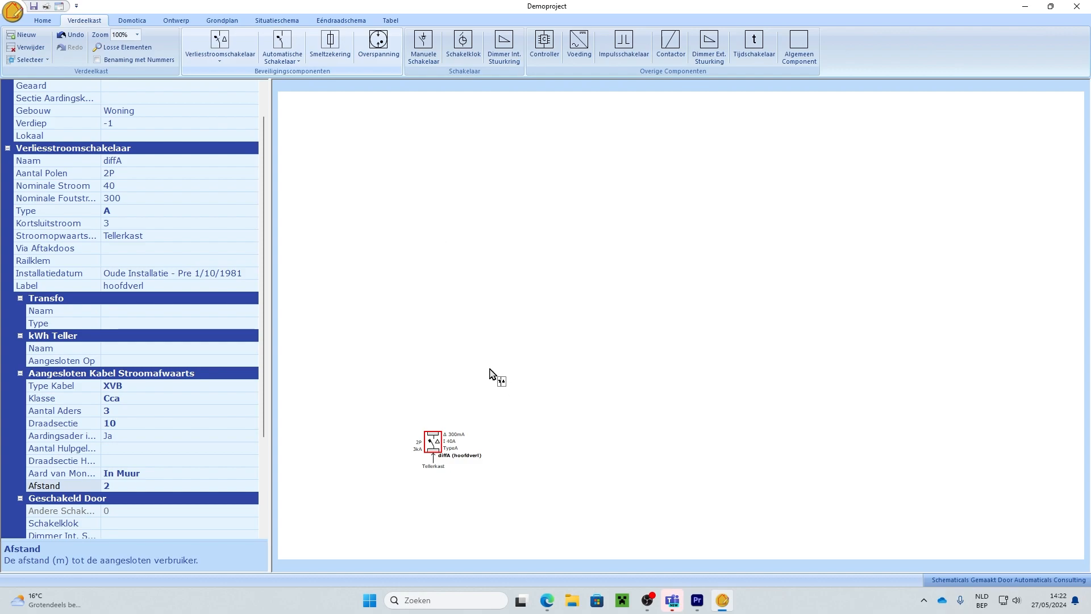
{"action": "left_click", "coordinate": [535, 376]}
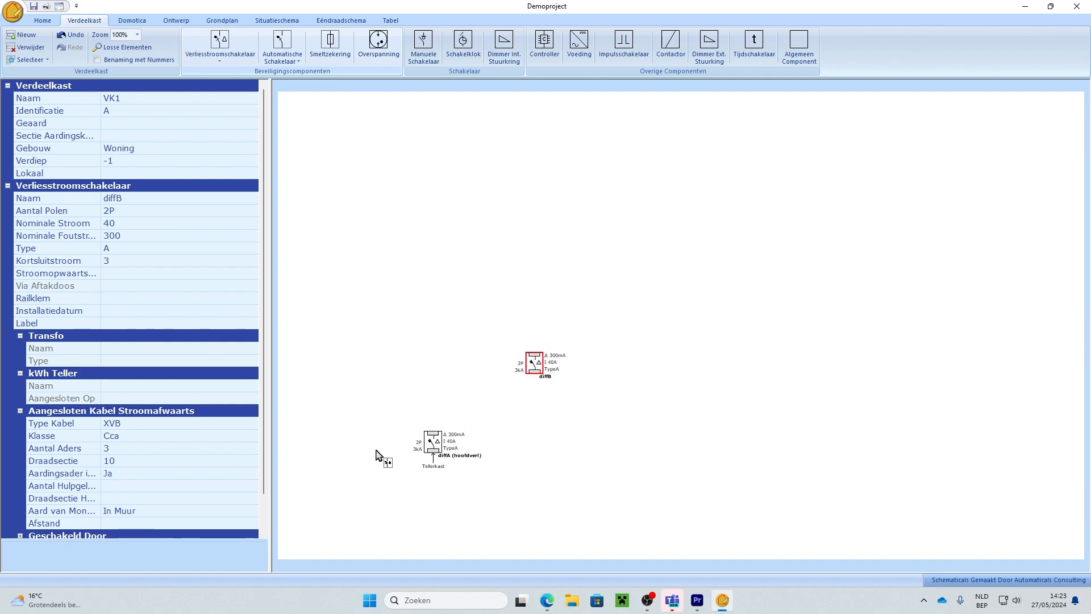
{"action": "left_click", "coordinate": [538, 364]}
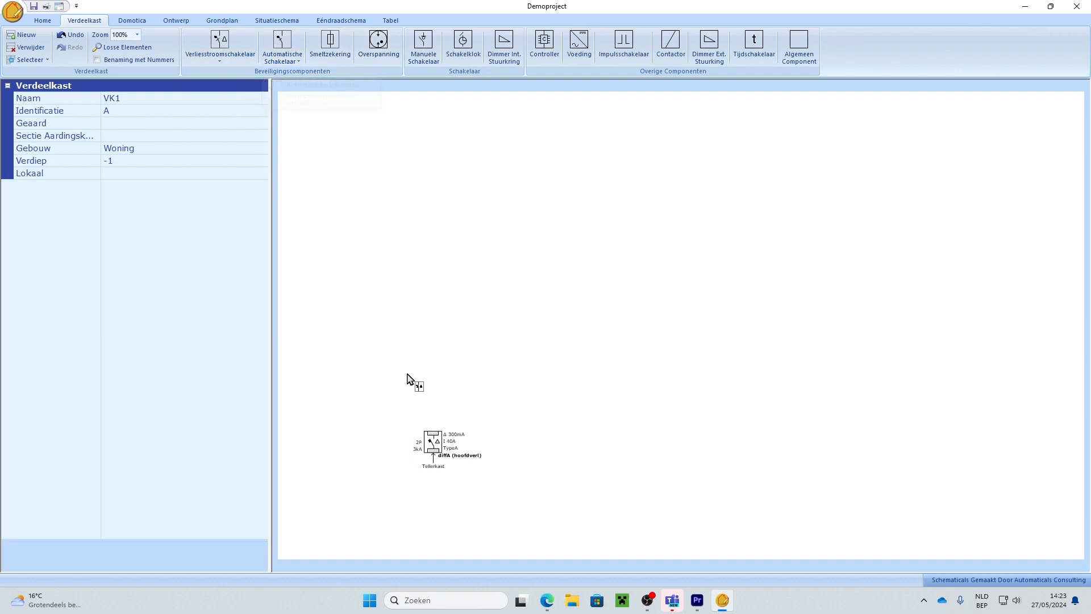
Step: Place a default Automatische Schakelaar above the main Verliesstroomschakelaar and delete it again
{"action": "left_click", "coordinate": [282, 38]}
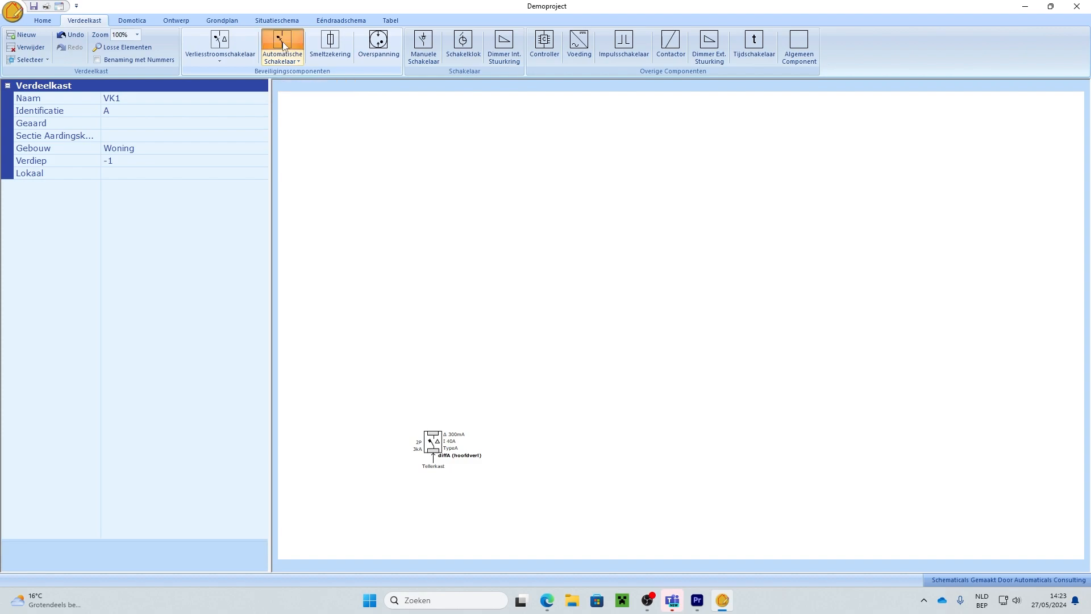
{"action": "left_click", "coordinate": [430, 310]}
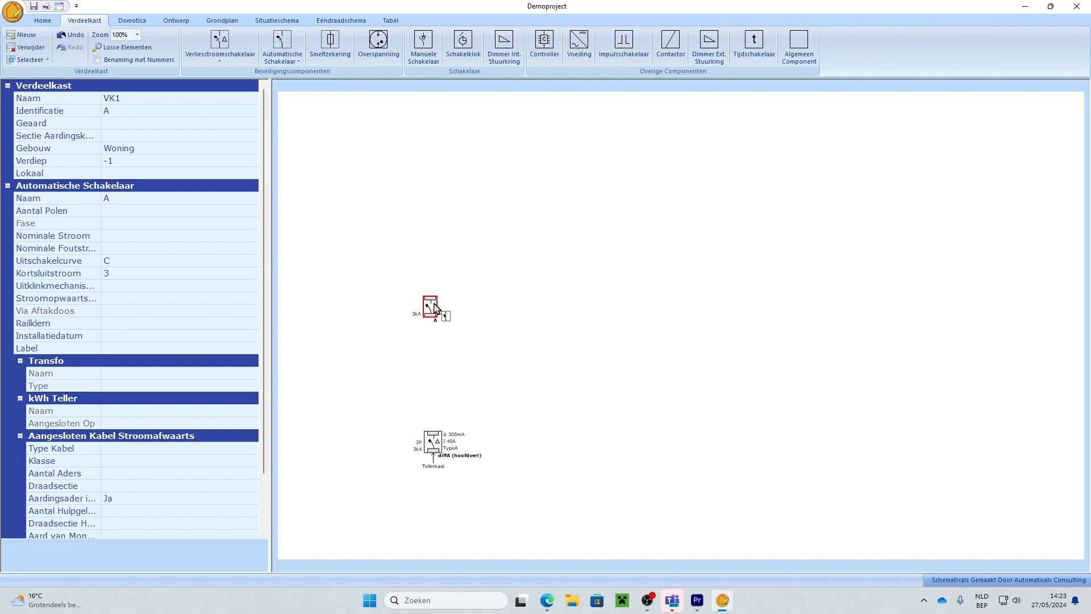
{"action": "key", "text": "Delete"}
Step: Place an Automatische Schakelaar from the favourite 16A 2P C 3kA XVB 3G1,5 Cca In Muur, above and slightly left of the main Verliesstroomschakelaar
{"action": "left_click", "coordinate": [293, 60]}
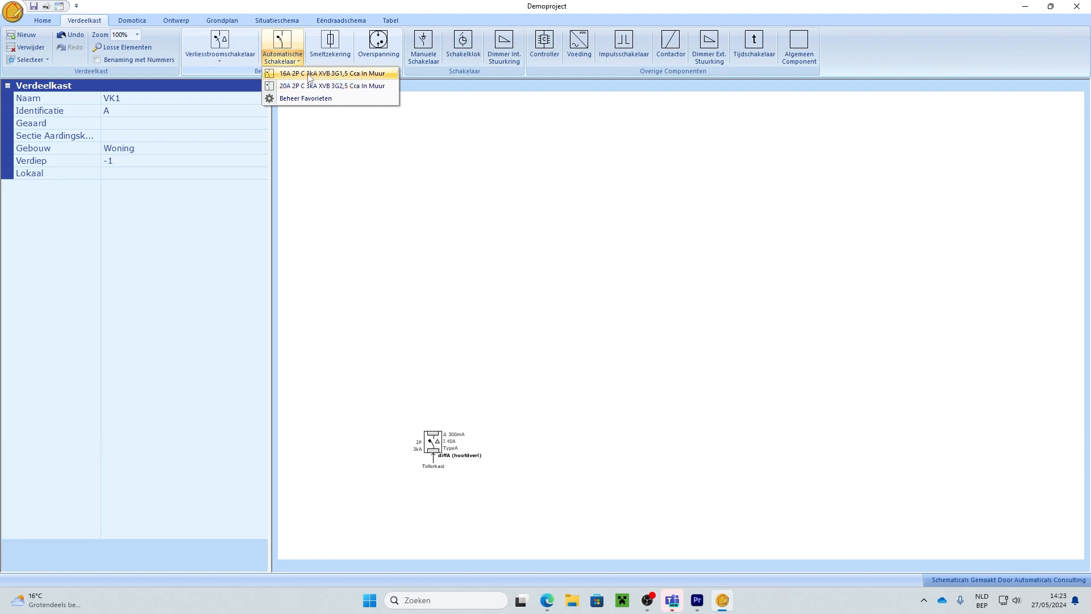
{"action": "left_click", "coordinate": [304, 74]}
{"action": "left_click", "coordinate": [434, 336]}
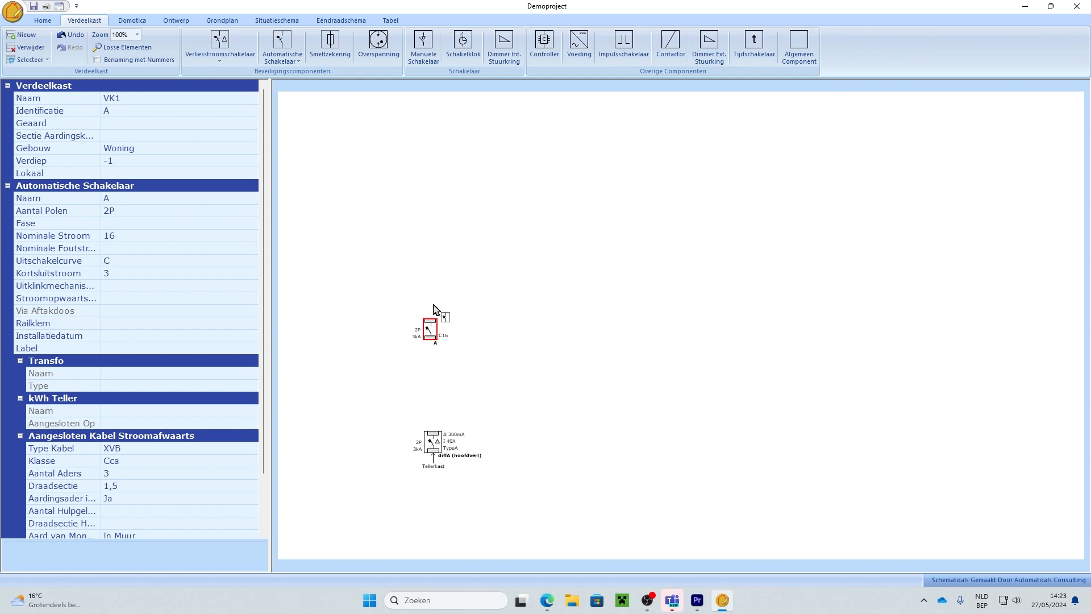
{"action": "left_click_drag", "start_coordinate": [433, 335], "coordinate": [396, 334]}
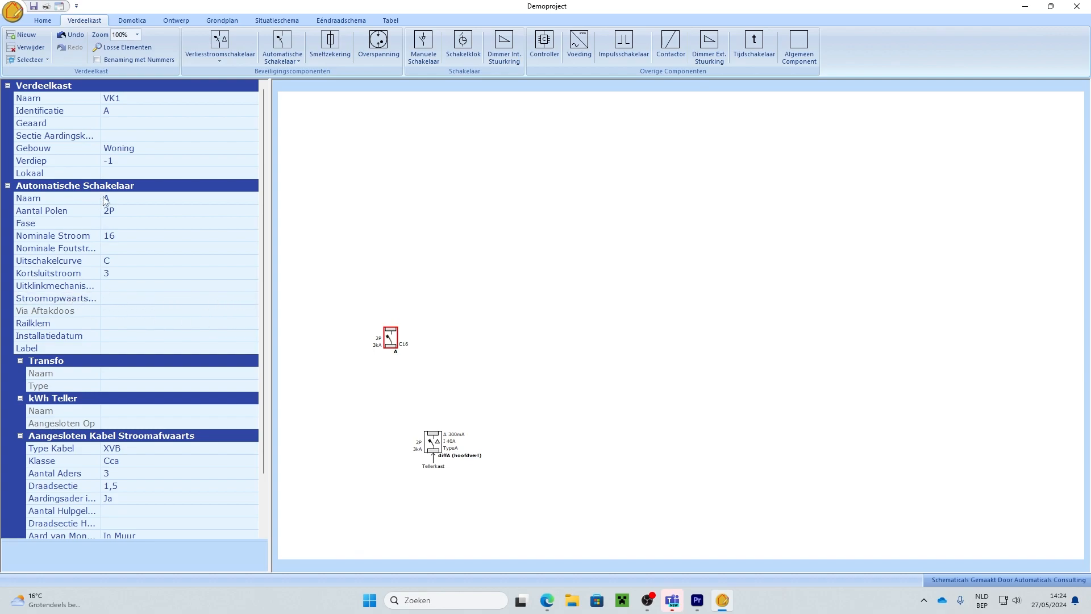
Step: Widen the property names column and set the Automatische Schakelaar's Stroomopwaarts Element to VK1:diffA (hoofdverl)
{"action": "left_click_drag", "start_coordinate": [102, 197], "coordinate": [143, 197]}
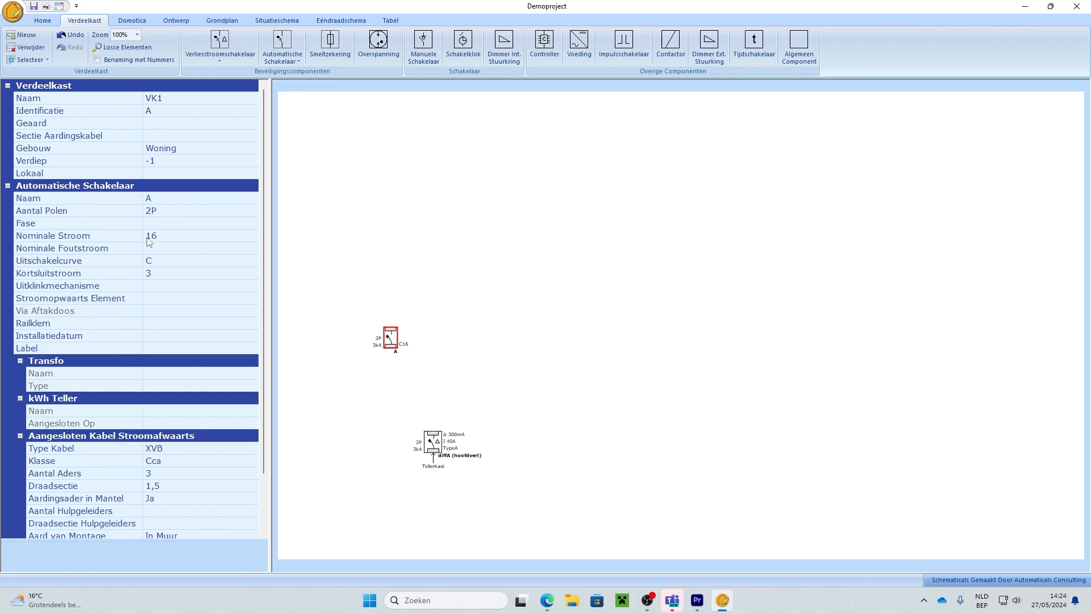
{"action": "left_click", "coordinate": [253, 298]}
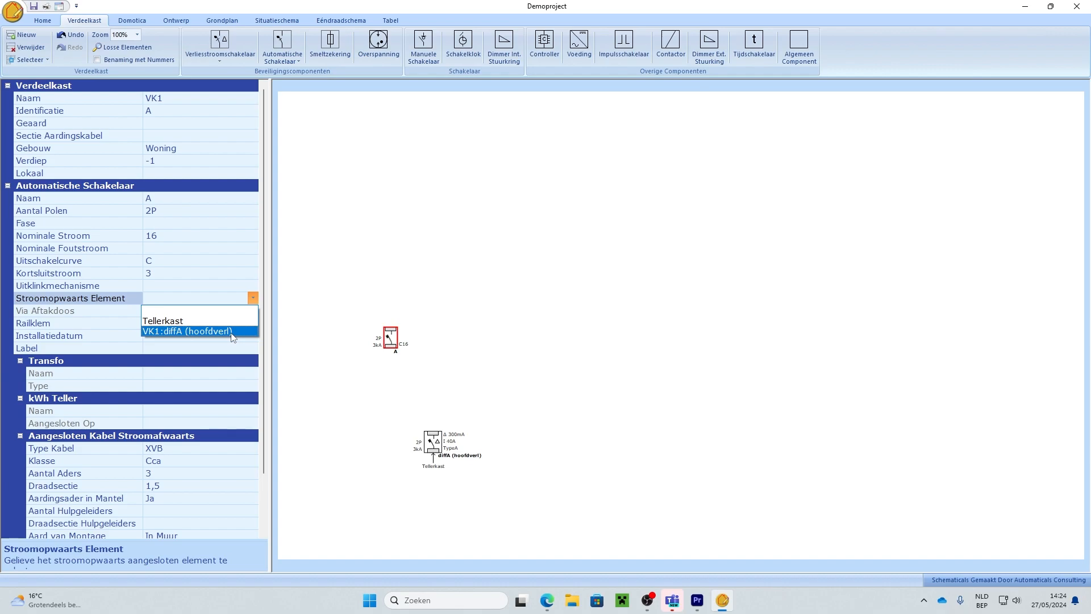
{"action": "left_click", "coordinate": [172, 332]}
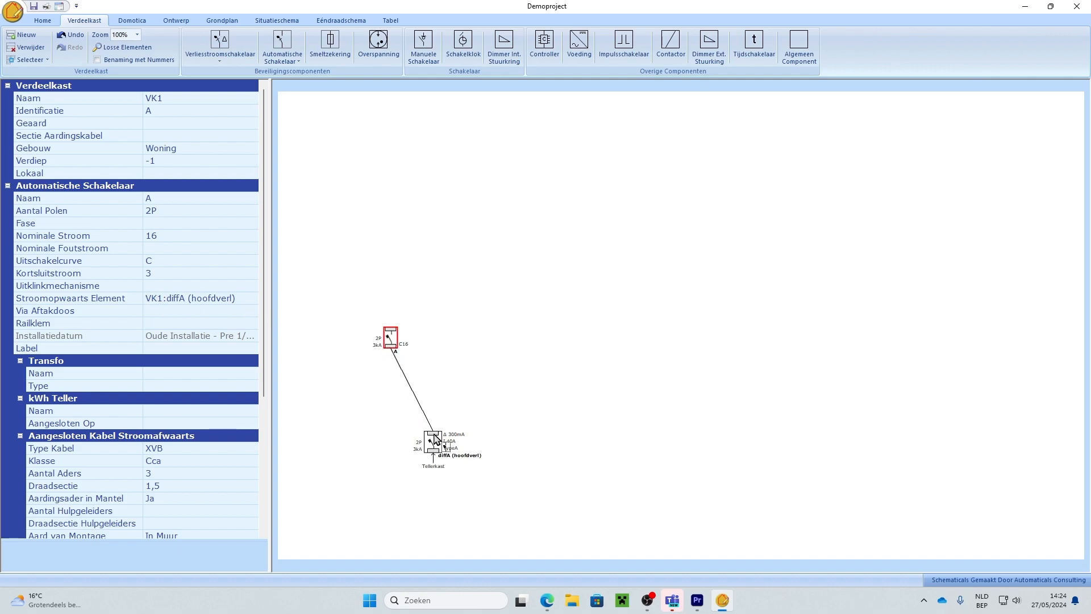
Step: Delete the connection line between the Automatische Schakelaar and the main Verliesstroomschakelaar
{"action": "left_click_drag", "start_coordinate": [433, 436], "coordinate": [408, 385]}
{"action": "right_click", "coordinate": [407, 381]}
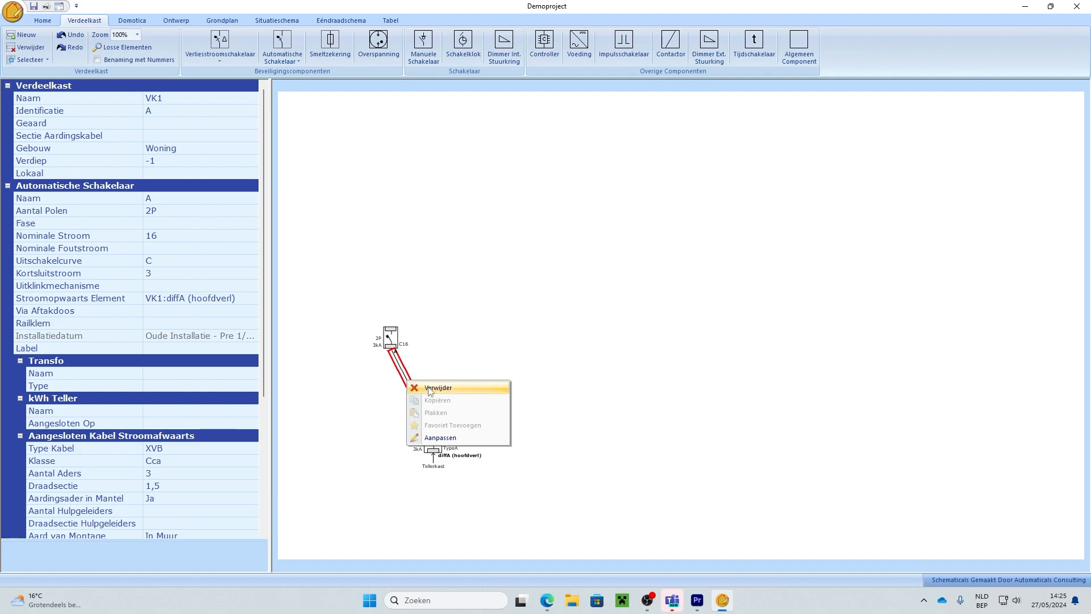
{"action": "left_click", "coordinate": [431, 390]}
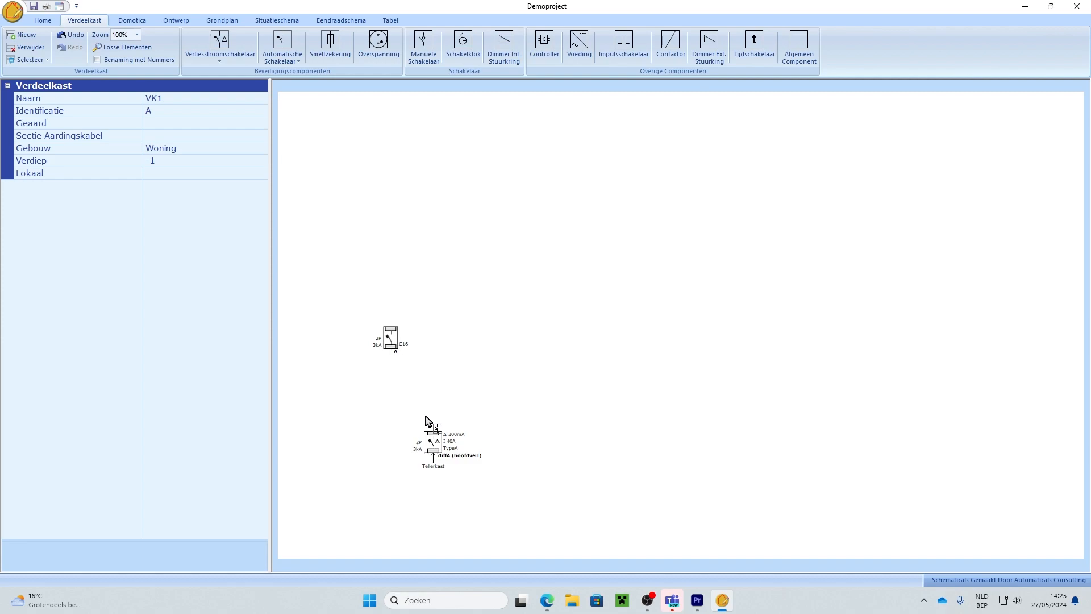
Step: Draw a connection on the sheet from the bottom of the Automatische Schakelaar to the top of the main Verliesstroomschakelaar
{"action": "left_click", "coordinate": [391, 348]}
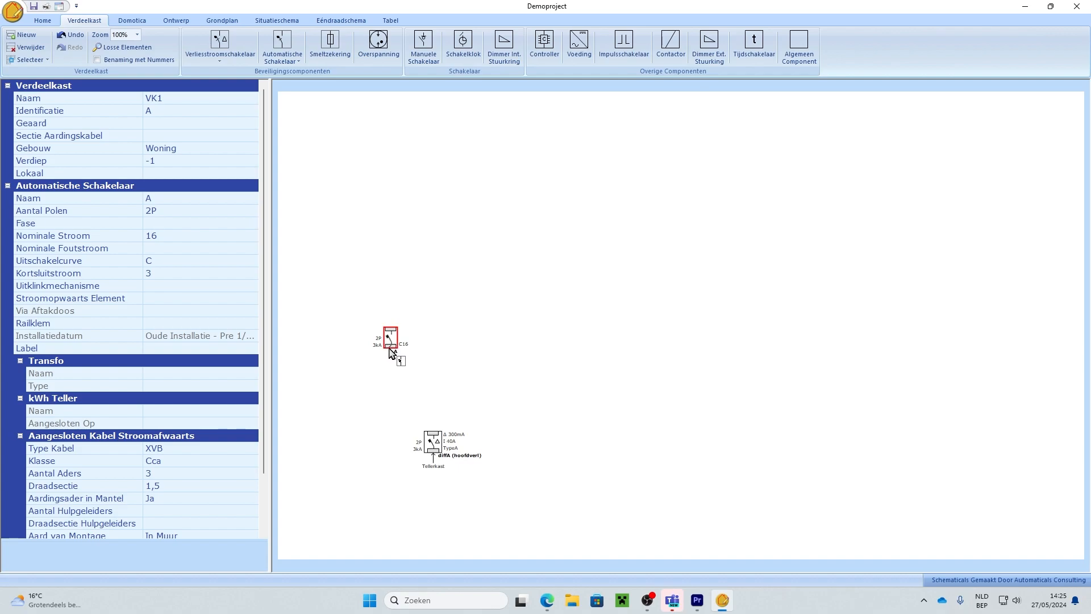
{"action": "left_click_drag", "start_coordinate": [395, 346], "coordinate": [433, 438]}
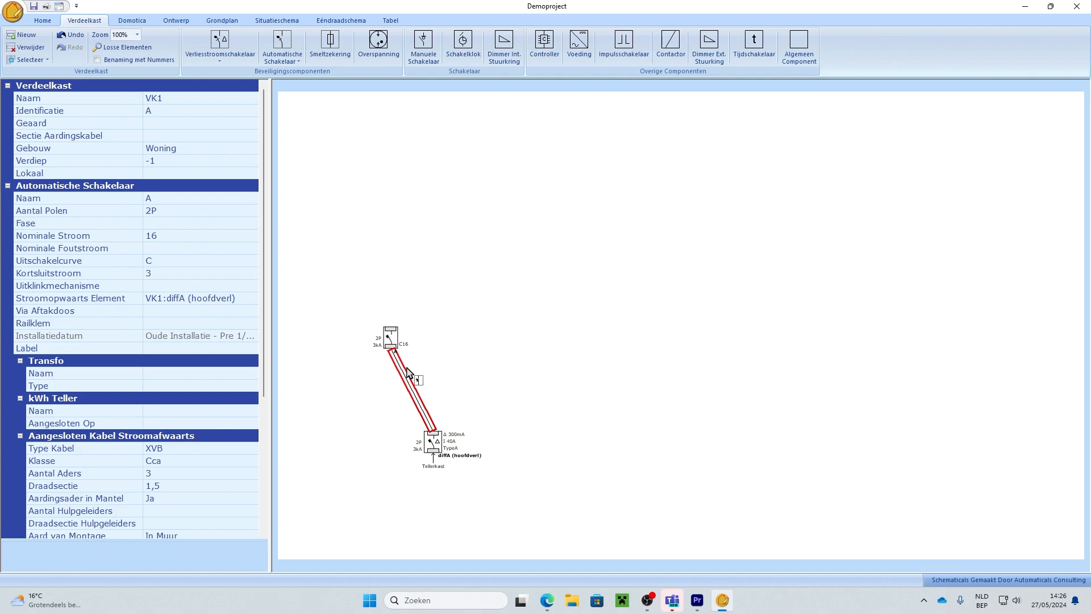
{"action": "left_click", "coordinate": [393, 339]}
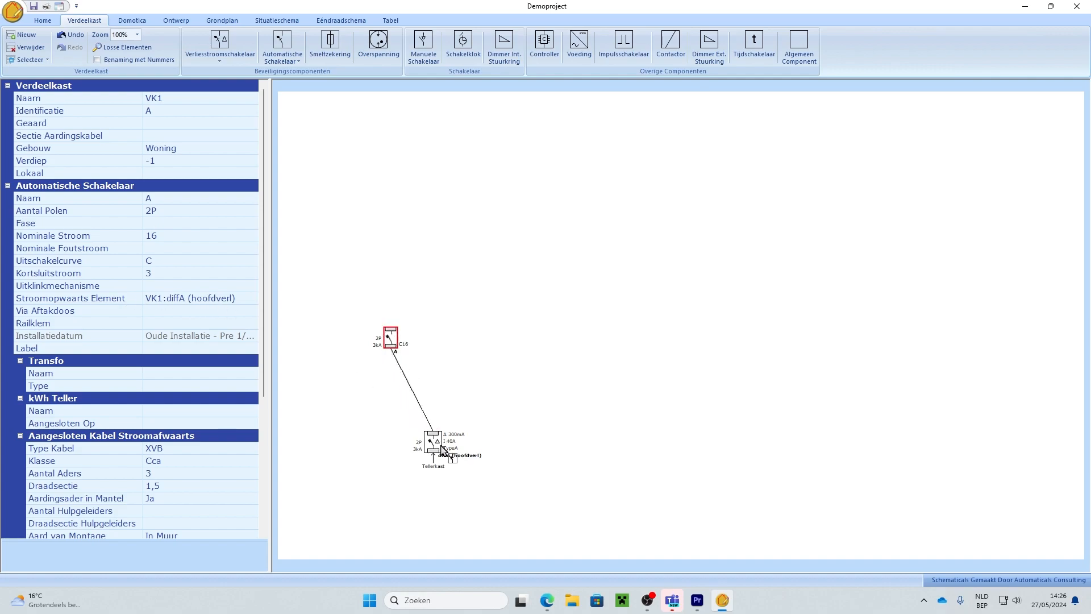
Step: Open the main Verliesstroomschakelaar from the Eéndraadschema, clear its Installatiedatum, and check the diagram again before returning to the Verdeelkast
{"action": "left_click", "coordinate": [346, 20]}
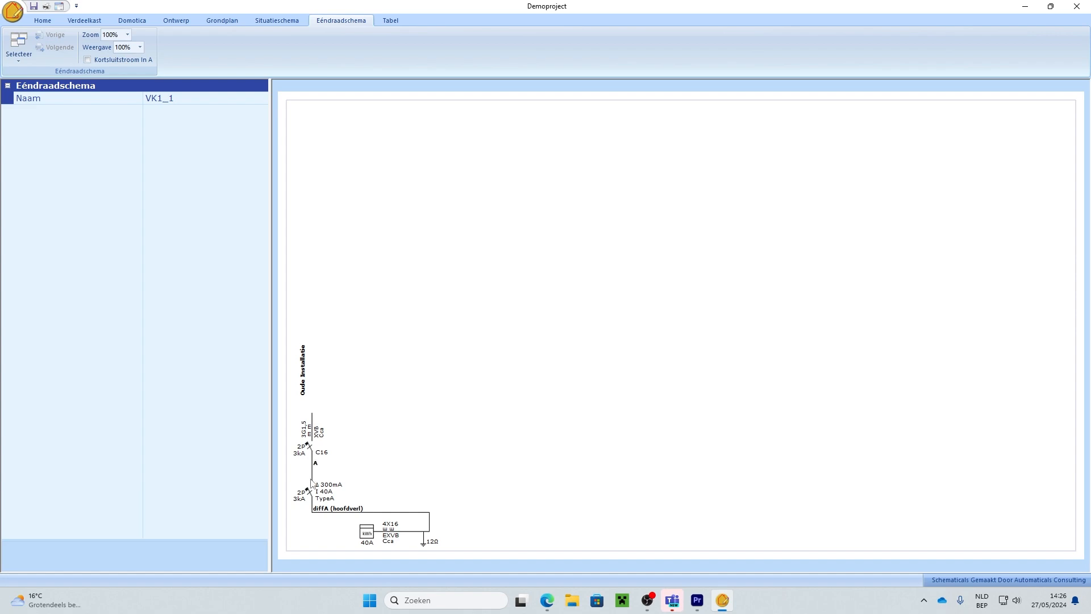
{"action": "double_click", "coordinate": [312, 498]}
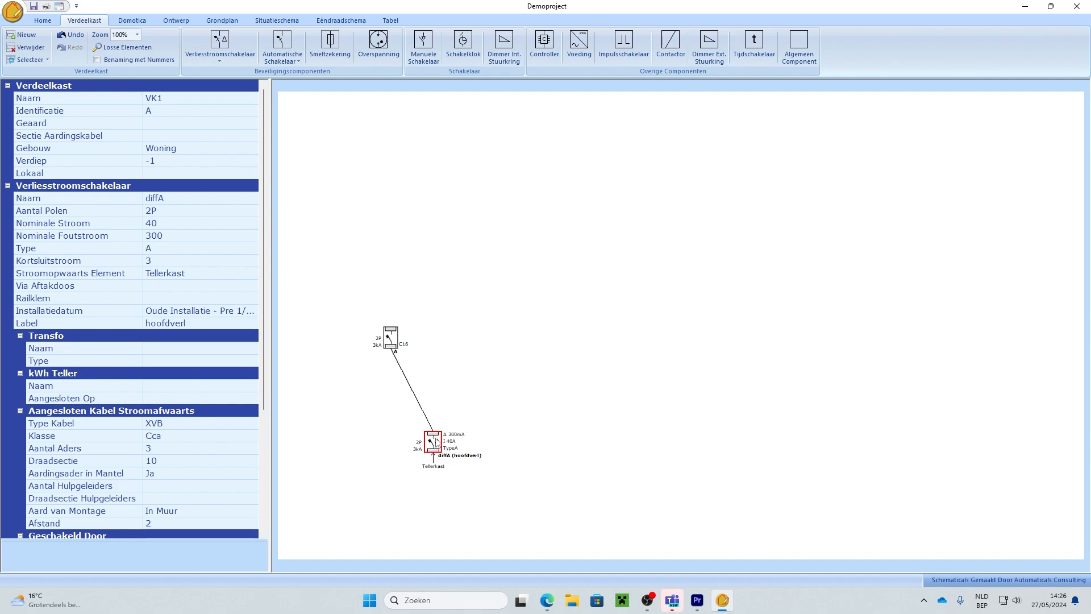
{"action": "left_click", "coordinate": [241, 314]}
{"action": "left_click", "coordinate": [253, 311]}
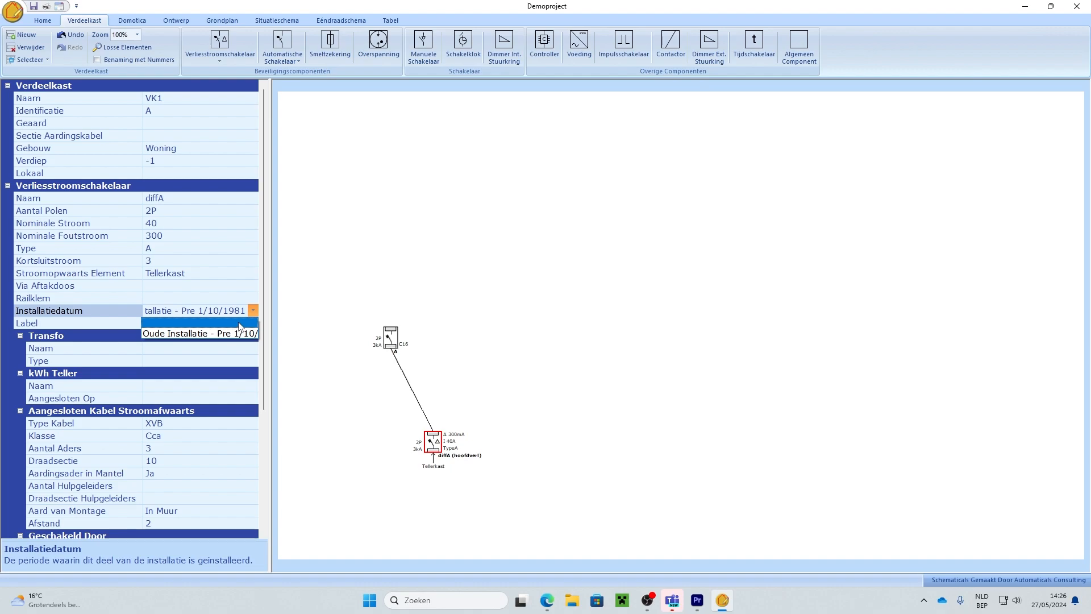
{"action": "left_click", "coordinate": [239, 323]}
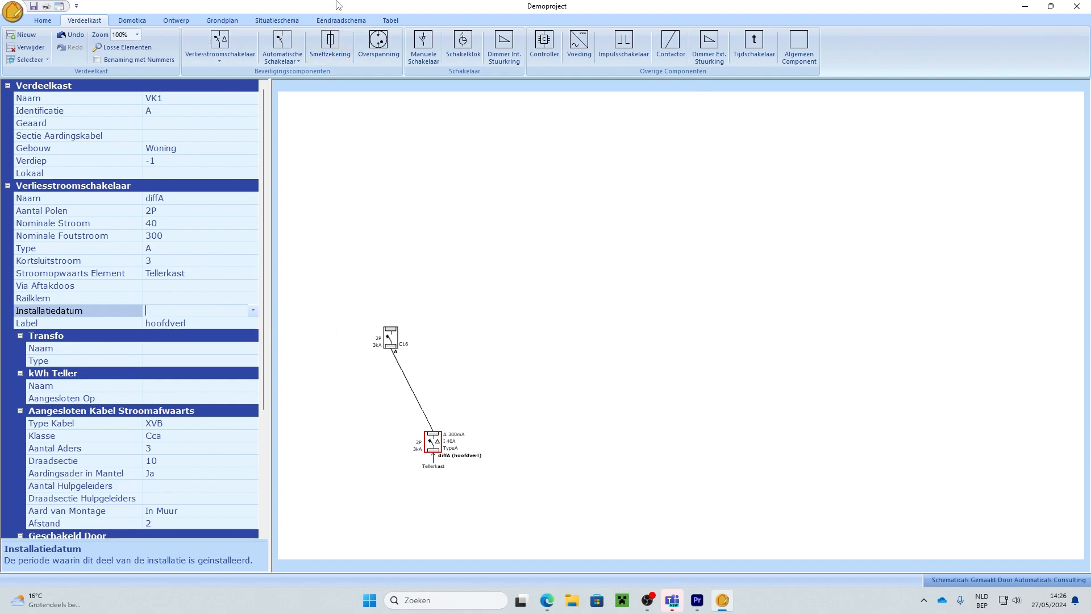
{"action": "left_click", "coordinate": [344, 21]}
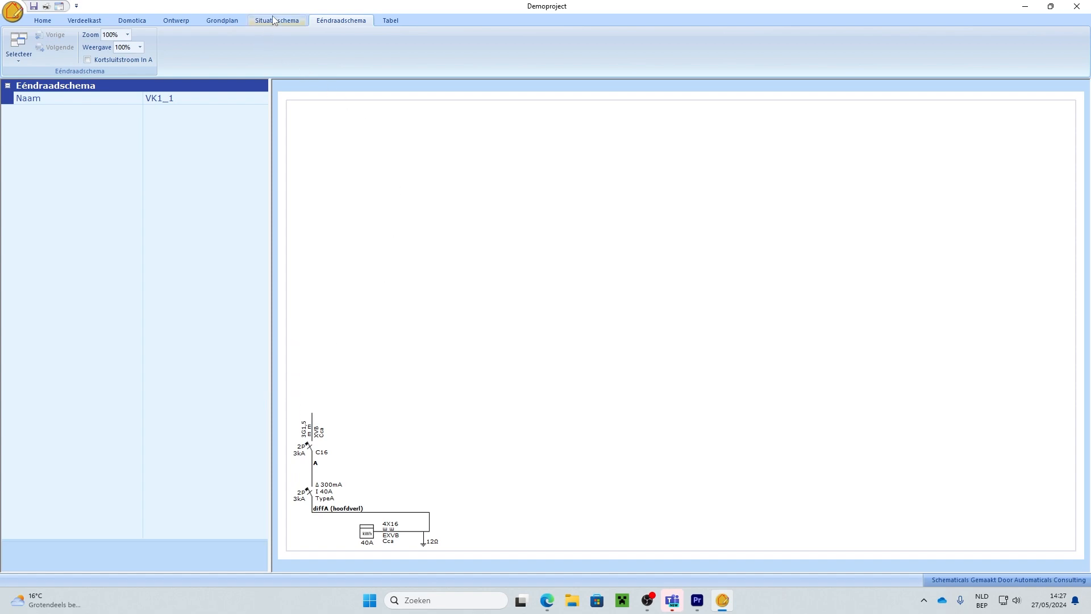
{"action": "left_click", "coordinate": [96, 21]}
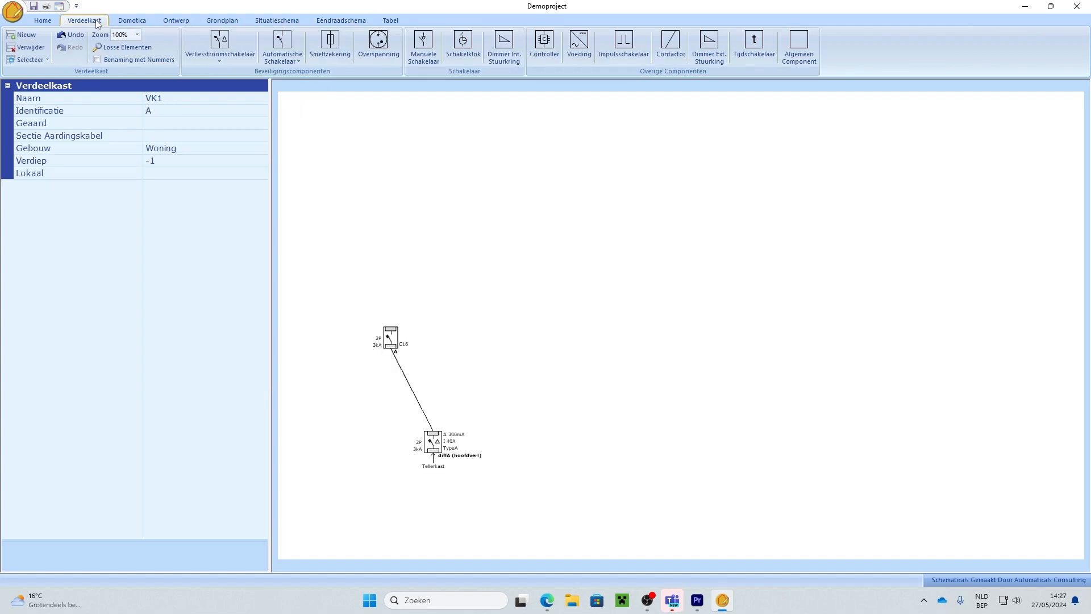
Step: Move Automatische Schakelaar A slightly further up and to the left on the Verdeelkast sheet
{"action": "left_click_drag", "start_coordinate": [390, 340], "coordinate": [372, 329]}
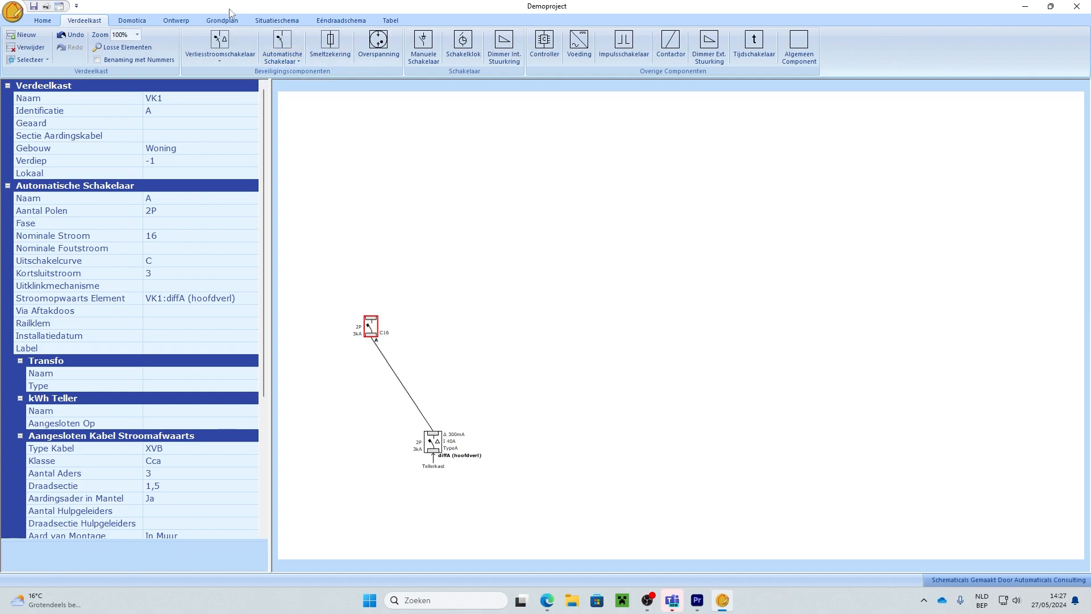
{"action": "left_click", "coordinate": [226, 61]}
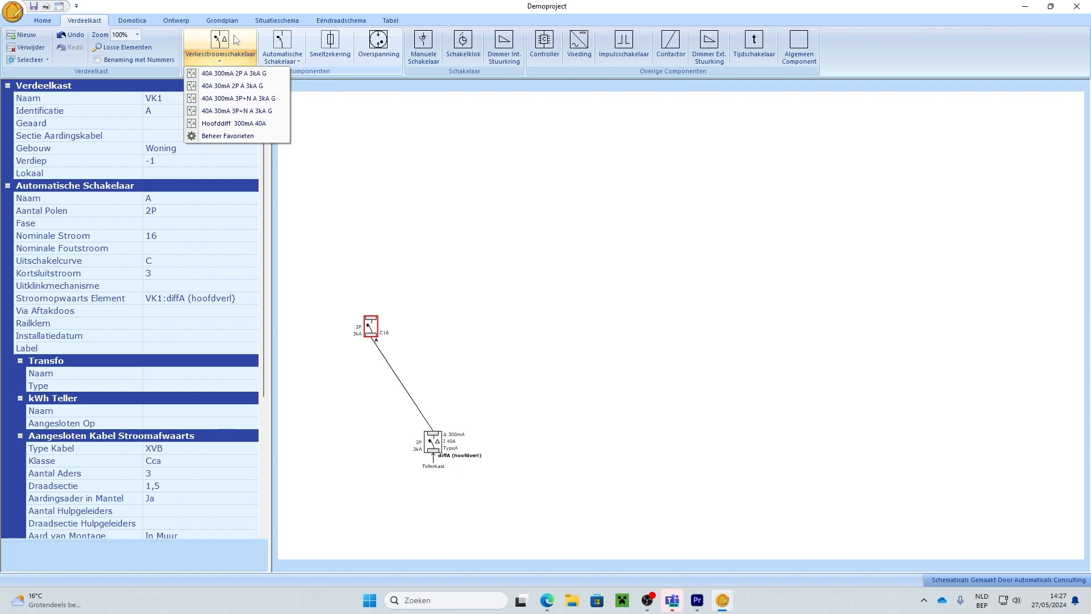
{"action": "left_click", "coordinate": [248, 46]}
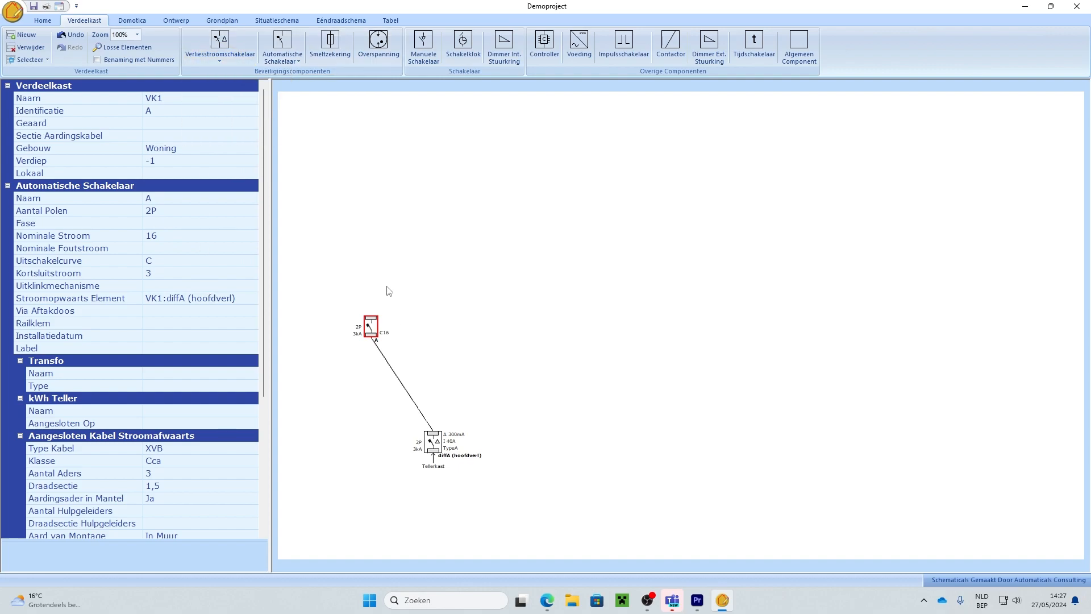
Step: Copy Automatische Schakelaar A, paste it, and position the copy directly to the right of the original at the same height
{"action": "right_click", "coordinate": [374, 326]}
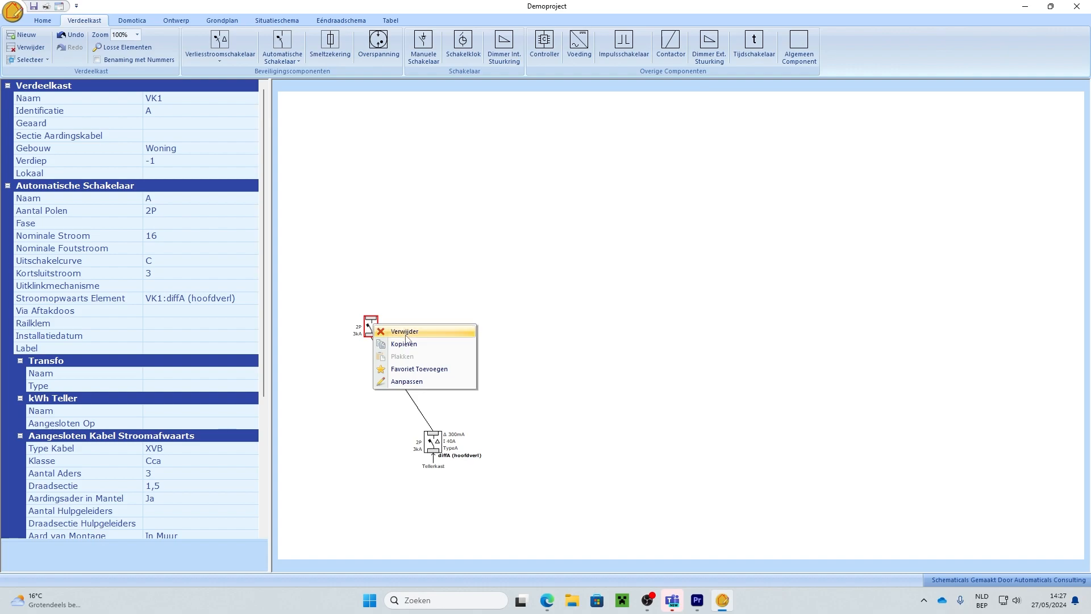
{"action": "left_click", "coordinate": [407, 344]}
{"action": "right_click", "coordinate": [451, 340]}
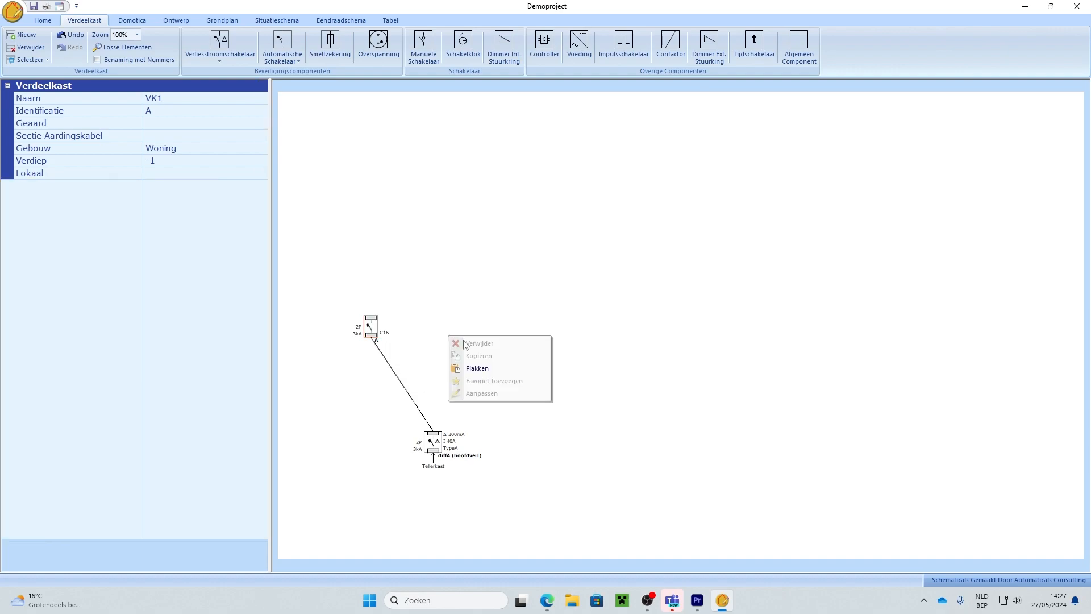
{"action": "left_click", "coordinate": [480, 373]}
{"action": "left_click_drag", "start_coordinate": [388, 359], "coordinate": [424, 345]}
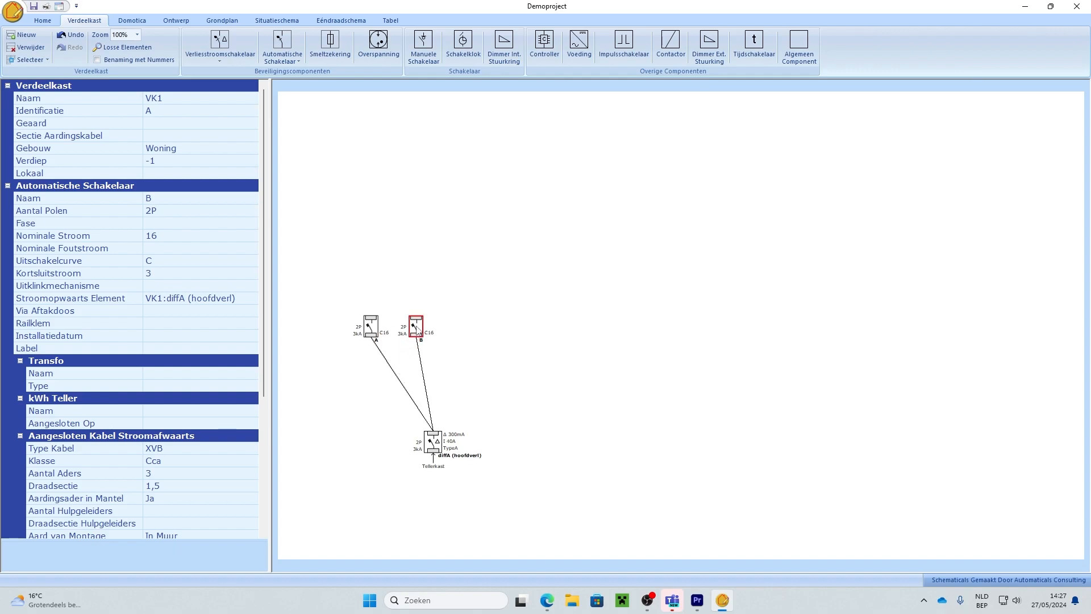
Step: Paste another Automatische Schakelaar and place it directly to the right of Automatische Schakelaar B at the same height
{"action": "key", "text": "ctrl+v"}
{"action": "left_click_drag", "start_coordinate": [442, 348], "coordinate": [473, 332]}
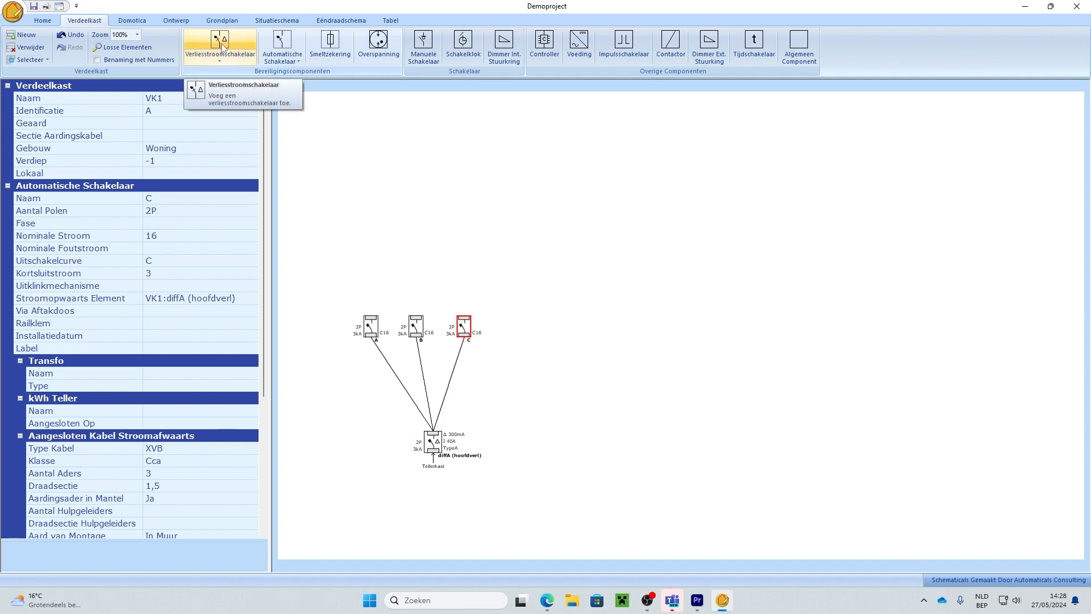
Step: Add the favourite Verliesstroomschakelaar 40A 30mA 2P A 3kA G, connect it to the top of the main Verliesstroomschakelaar, and position it right of Automatische Schakelaar C, slightly lower
{"action": "left_click", "coordinate": [227, 58]}
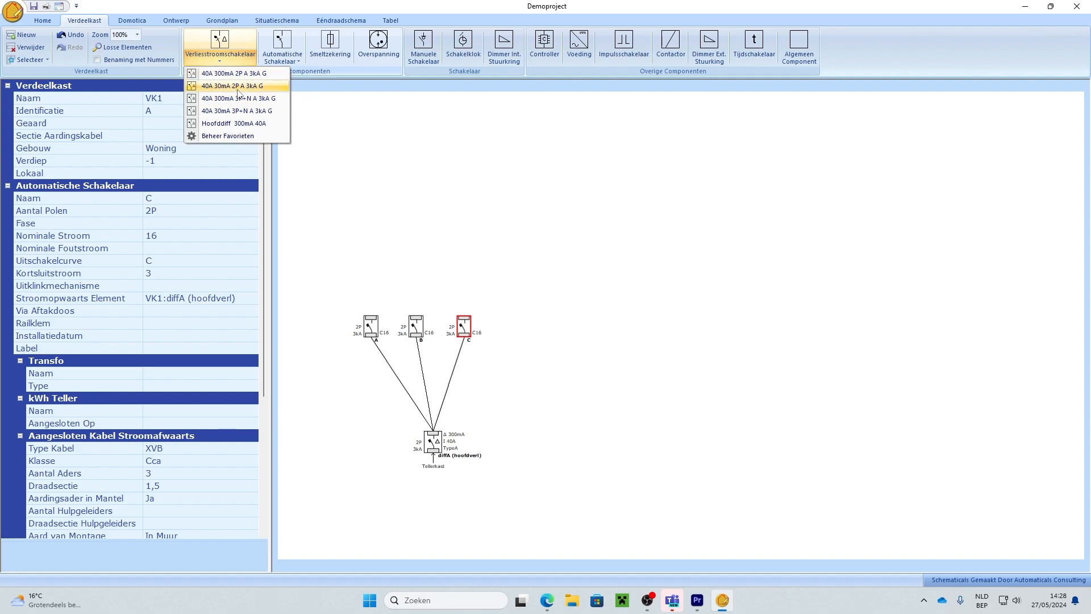
{"action": "left_click", "coordinate": [238, 86]}
{"action": "left_click", "coordinate": [560, 361]}
{"action": "left_click_drag", "start_coordinate": [560, 358], "coordinate": [435, 438]}
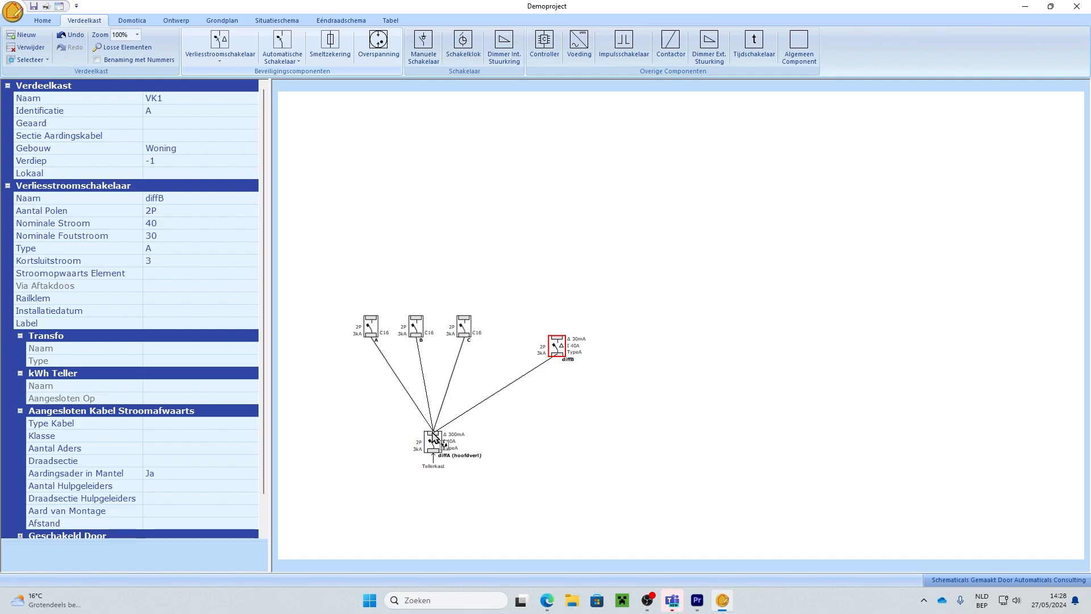
{"action": "left_click_drag", "start_coordinate": [559, 362], "coordinate": [519, 386]}
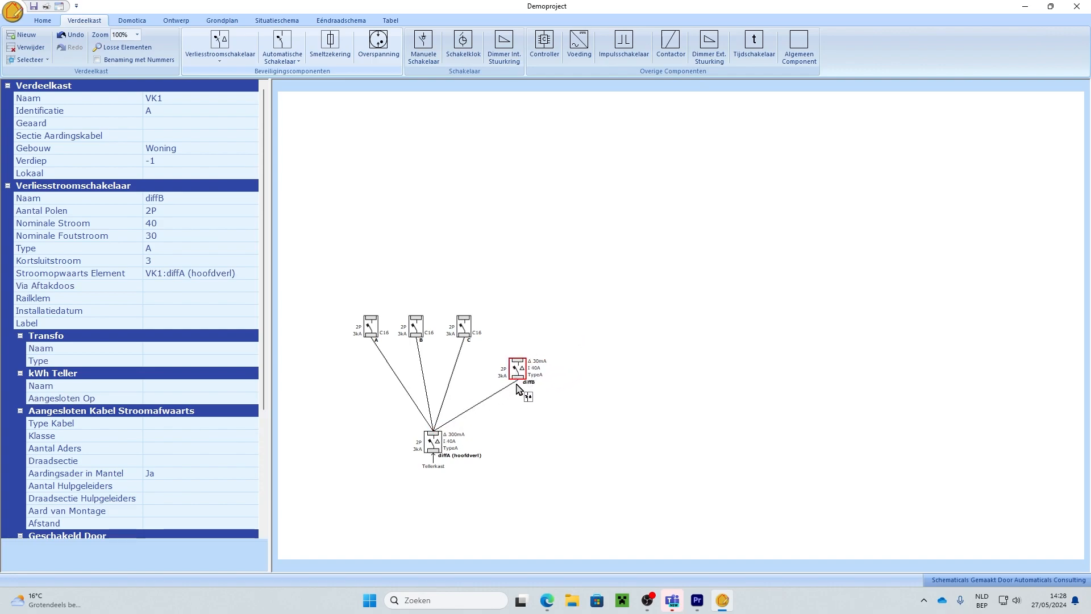
{"action": "left_click_drag", "start_coordinate": [518, 367], "coordinate": [530, 367]}
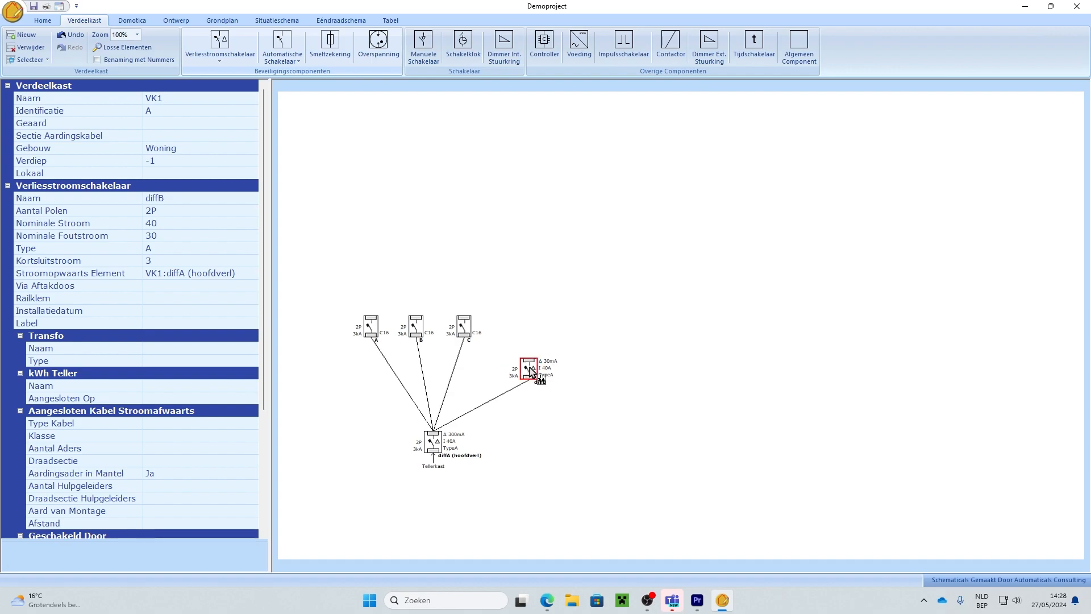
Step: Copy Automatische Schakelaar C, place the copy above the 30 mA Verliesstroomschakelaar diffB, and connect its feed to diffB instead of the main one
{"action": "left_click", "coordinate": [467, 329]}
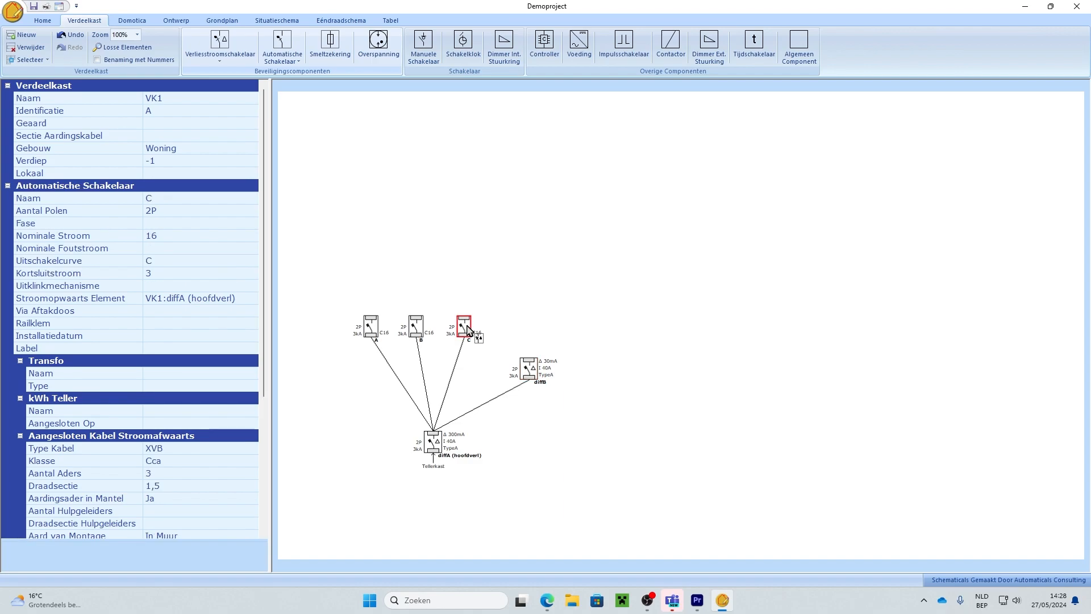
{"action": "key", "text": "ctrl+v"}
{"action": "left_click_drag", "start_coordinate": [482, 344], "coordinate": [558, 320]}
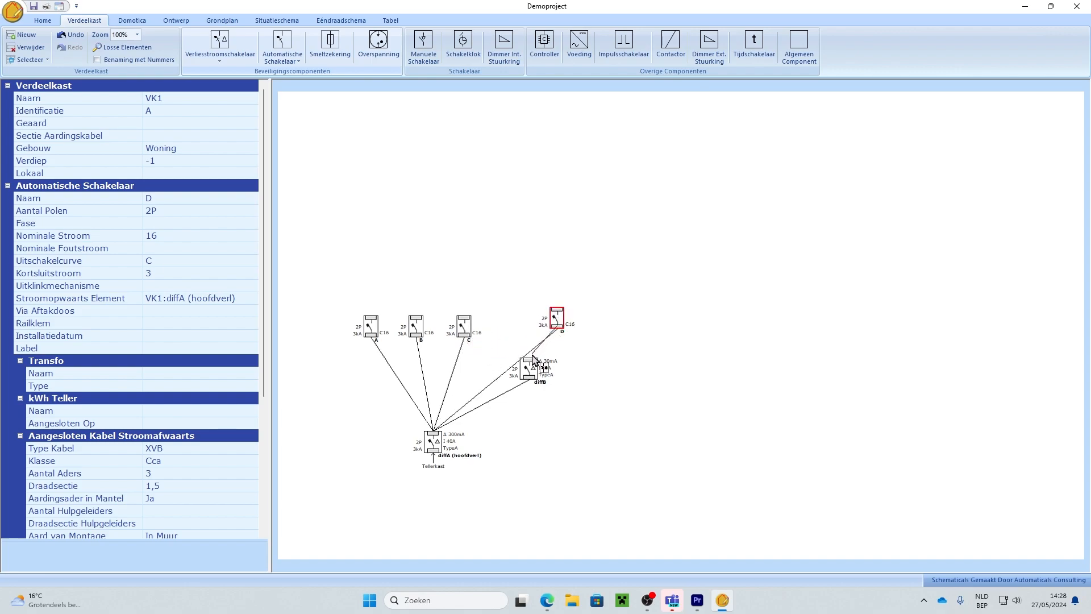
{"action": "left_click_drag", "start_coordinate": [530, 360], "coordinate": [529, 361]}
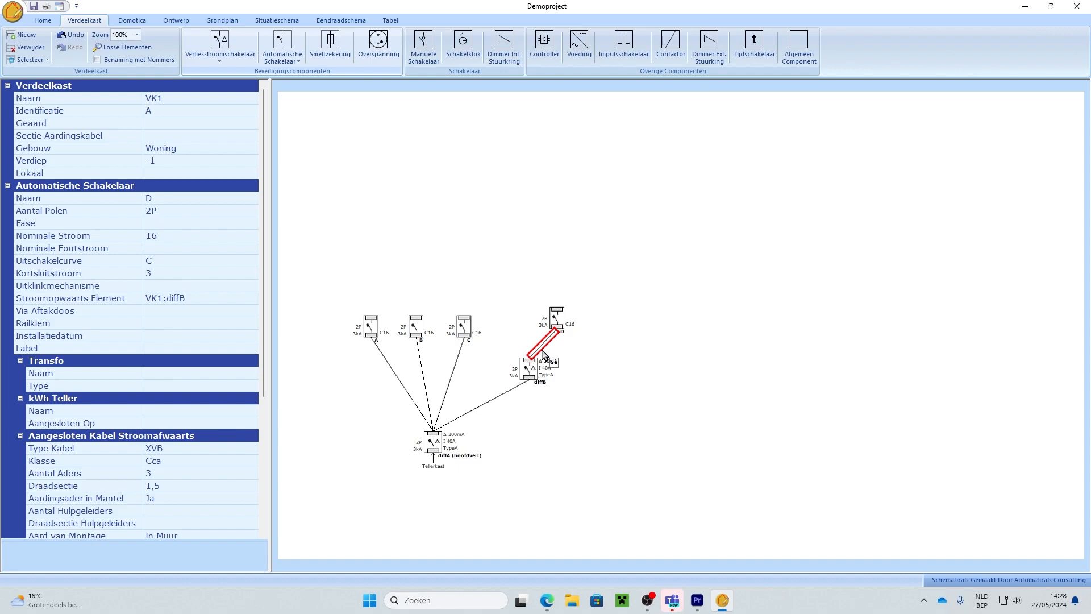
Step: Duplicate Automatische Schakelaar D and arrange both side by side above Verliesstroomschakelaar diffB
{"action": "mouse_move", "coordinate": [553, 317]}
{"action": "left_mouse_down"}
{"action": "mouse_move", "coordinate": [511, 302]}
{"action": "mouse_move", "coordinate": [547, 315]}
{"action": "mouse_move", "coordinate": [561, 305]}
{"action": "left_mouse_up"}
{"action": "left_click", "coordinate": [523, 306]}
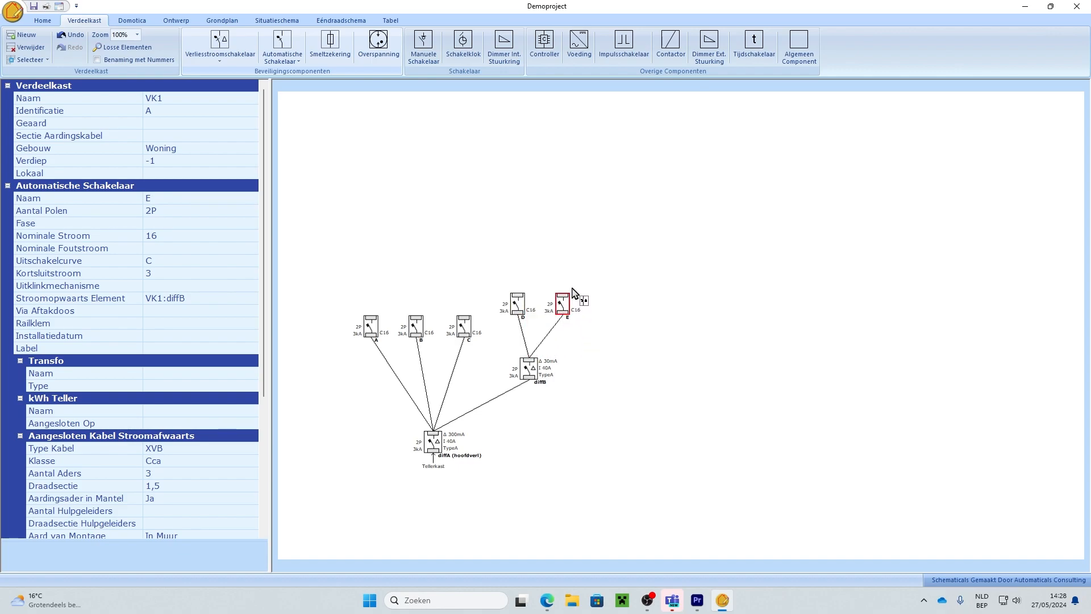
Step: Check the circuits in the Eéndraadschema, then return to the Verdeelkast and realign Automatische Schakelaars D and E with D straight above diffB
{"action": "left_click", "coordinate": [361, 23]}
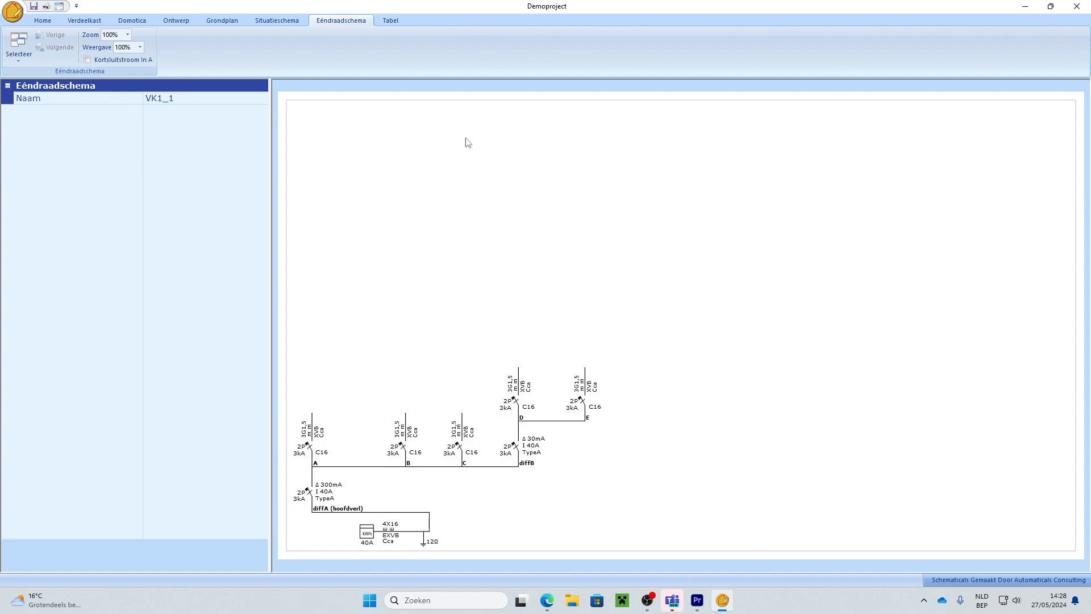
{"action": "left_click", "coordinate": [95, 21]}
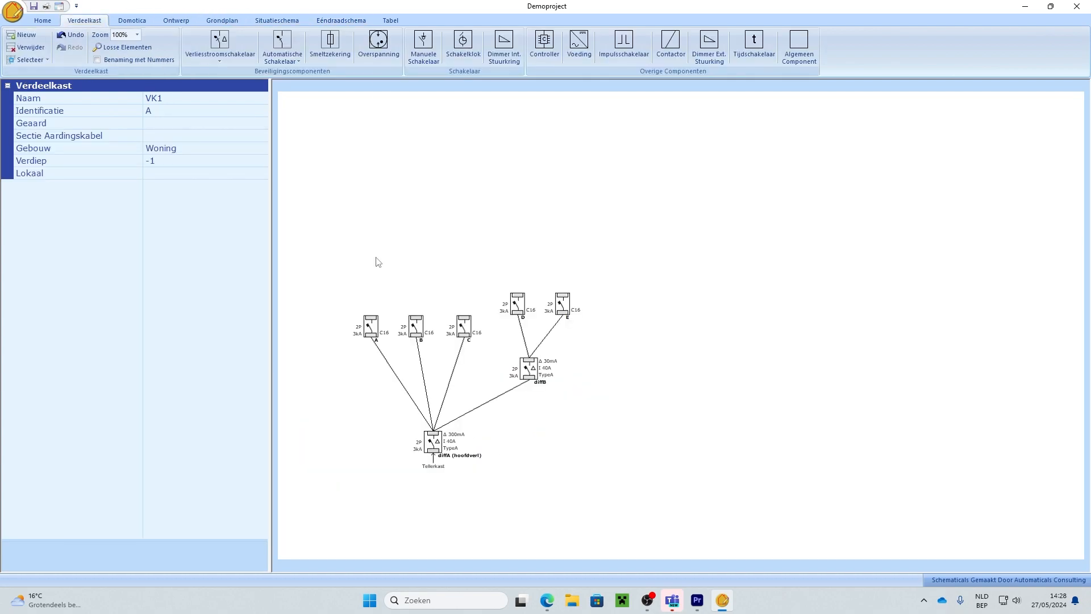
{"action": "left_click_drag", "start_coordinate": [562, 305], "coordinate": [529, 312]}
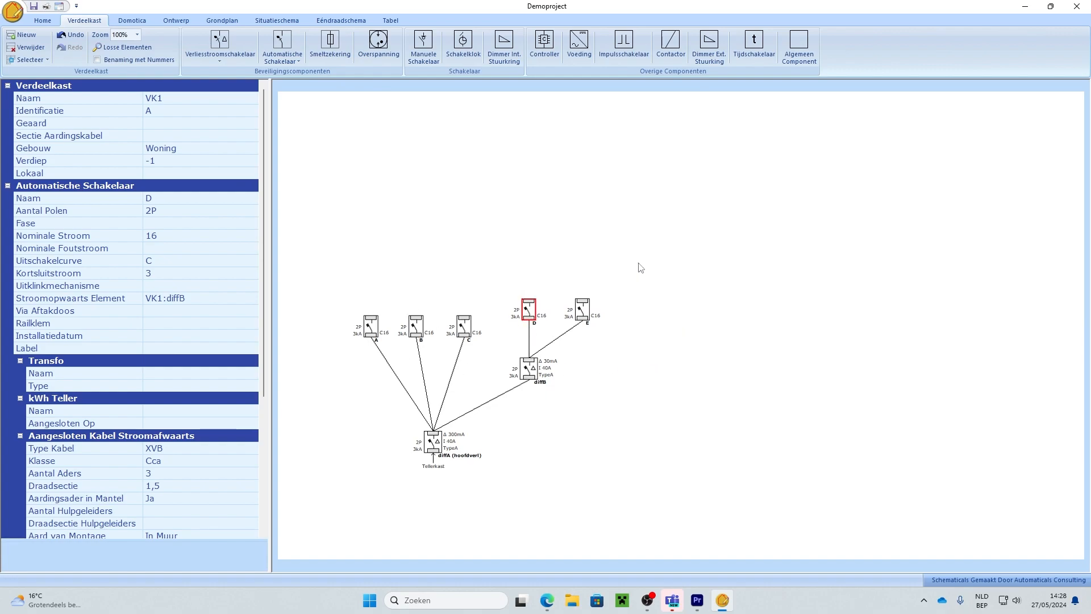
Step: Label Automatische Schakelaar A as Verl1 and B as Verl2, keeping B level between A and C
{"action": "left_click", "coordinate": [378, 329]}
{"action": "left_click", "coordinate": [194, 349]}
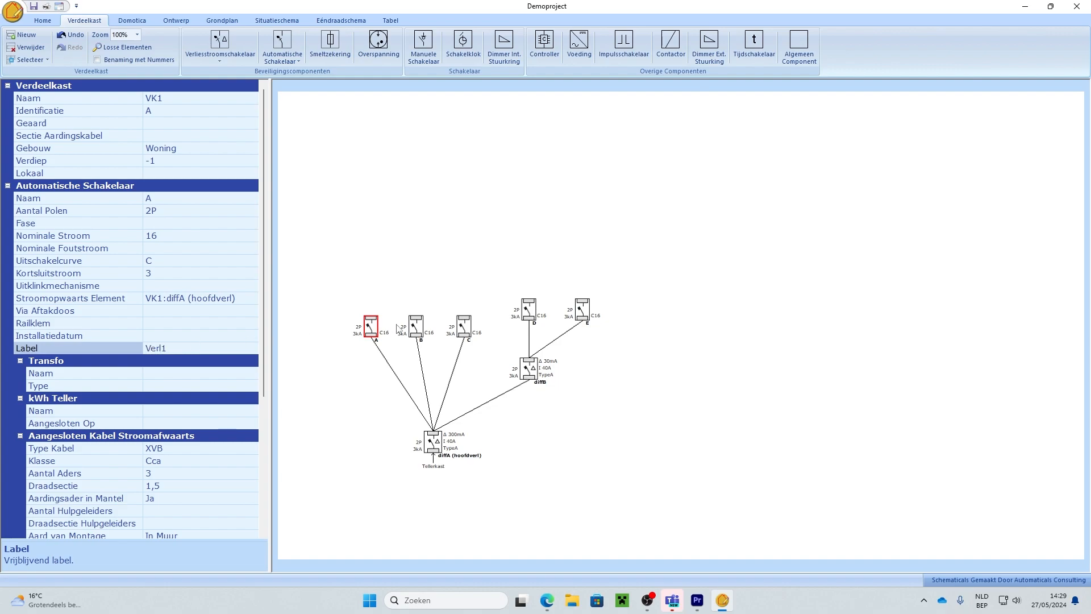
{"action": "left_click_drag", "start_coordinate": [416, 329], "coordinate": [409, 331]}
{"action": "left_click", "coordinate": [219, 350]}
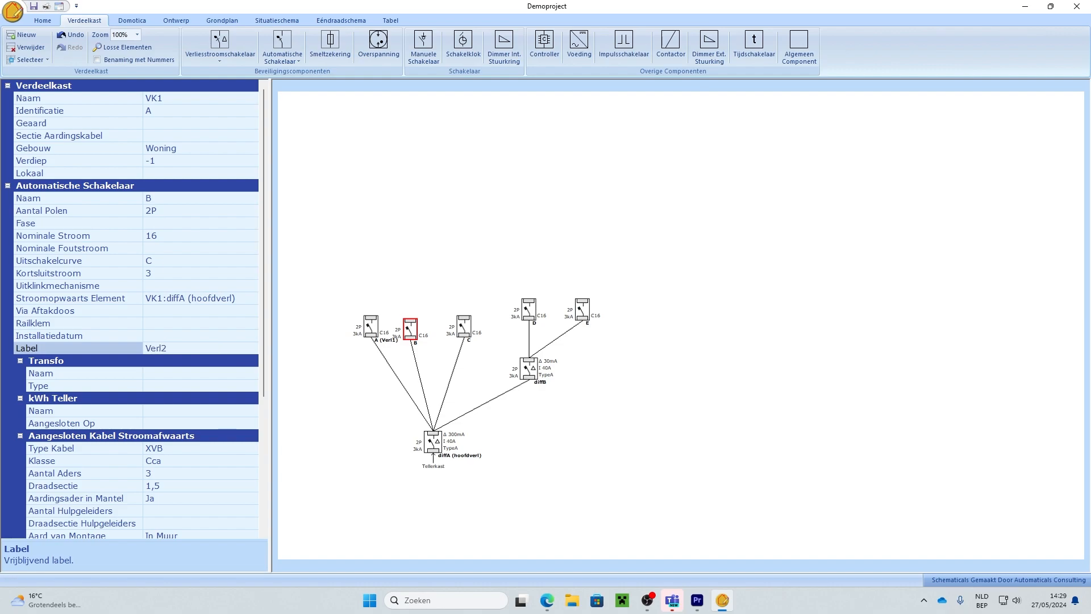
{"action": "left_click_drag", "start_coordinate": [411, 329], "coordinate": [419, 327]}
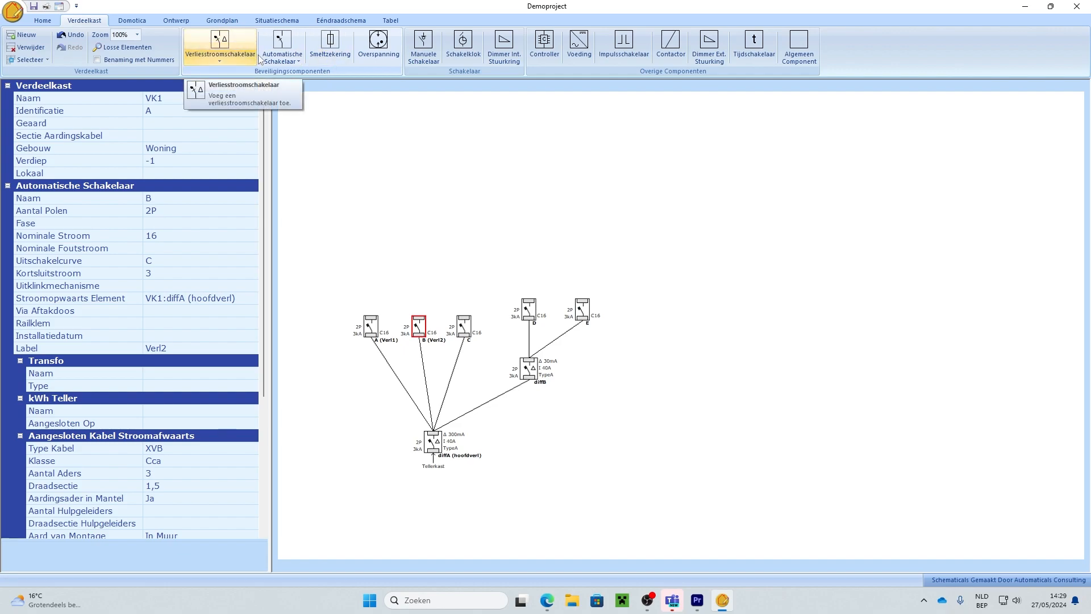
Step: Place an Overspanning component to the lower right of diffB and connect it to the top of the main Verliesstroomschakelaar
{"action": "left_click", "coordinate": [379, 48]}
{"action": "left_click", "coordinate": [591, 404]}
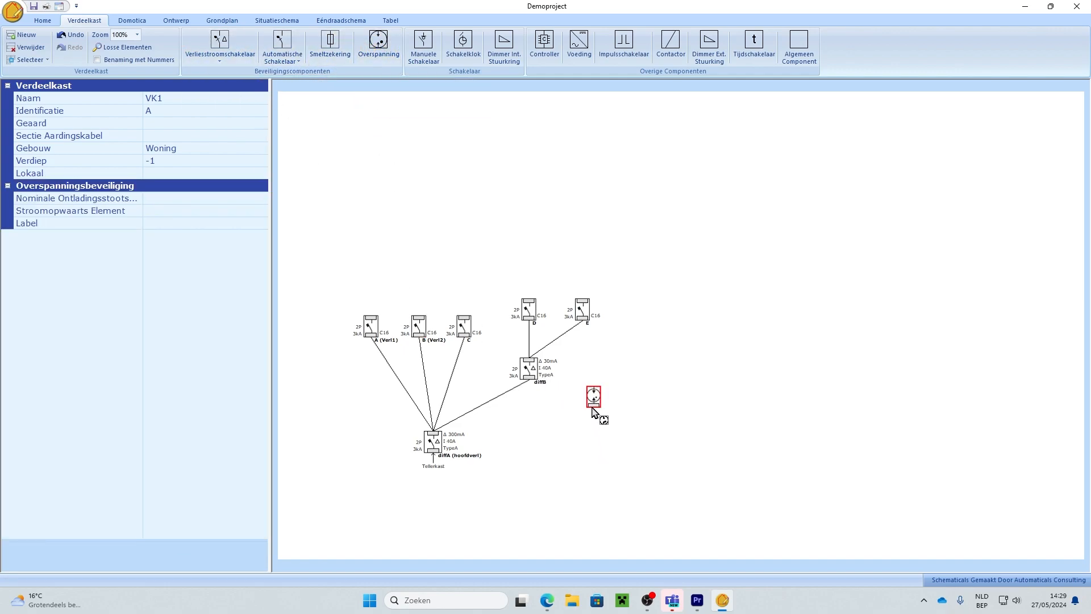
{"action": "left_click", "coordinate": [433, 439]}
Step: Check the Overspanningsbeveiliging in the Eéndraadschema and open its properties in the Verdeelkast from there
{"action": "left_click", "coordinate": [341, 21]}
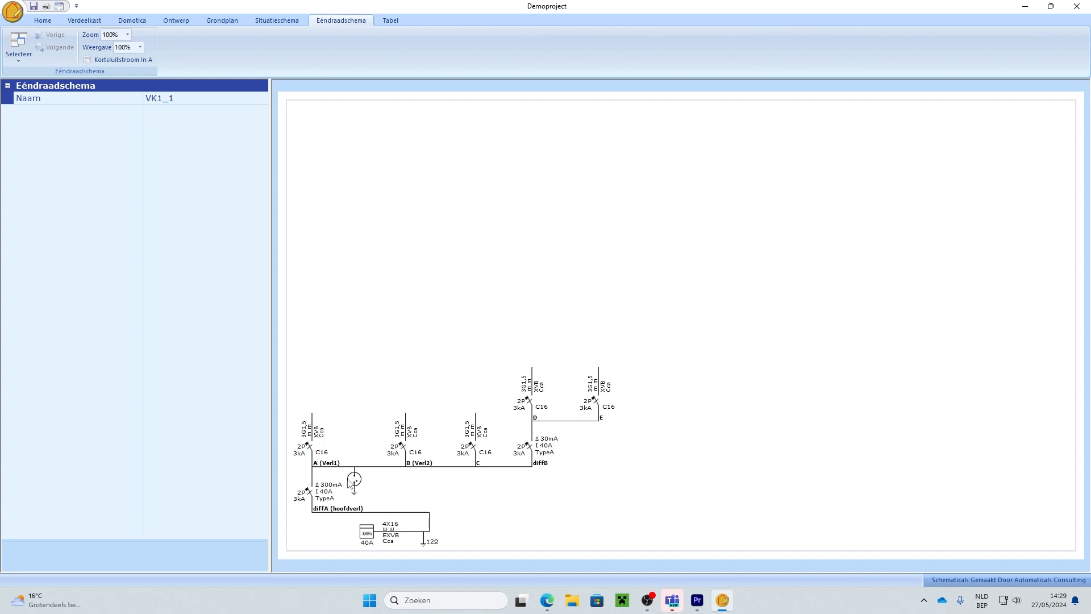
{"action": "double_click", "coordinate": [352, 481]}
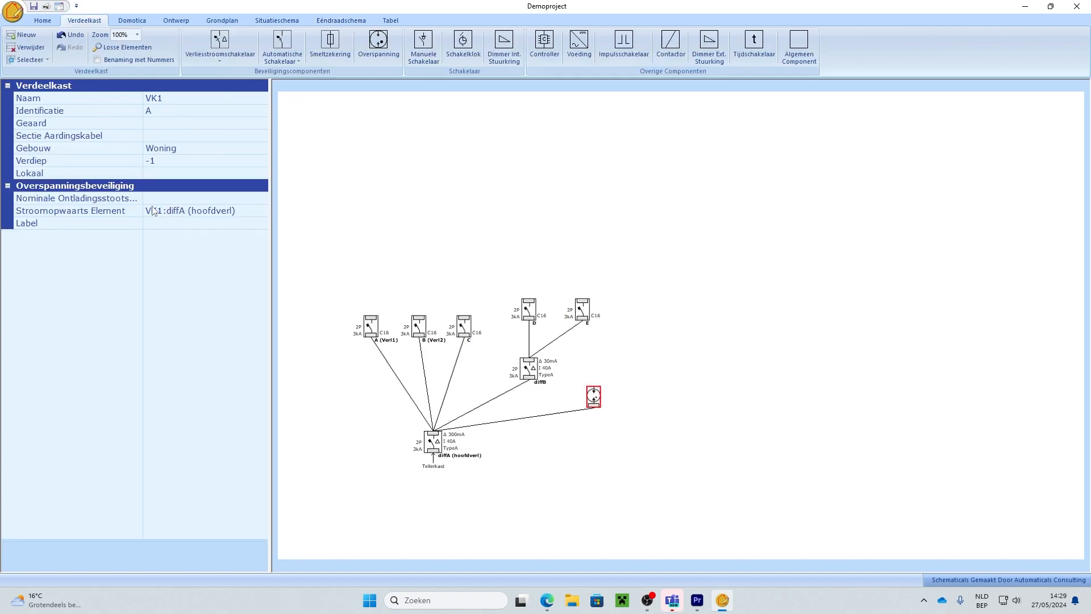